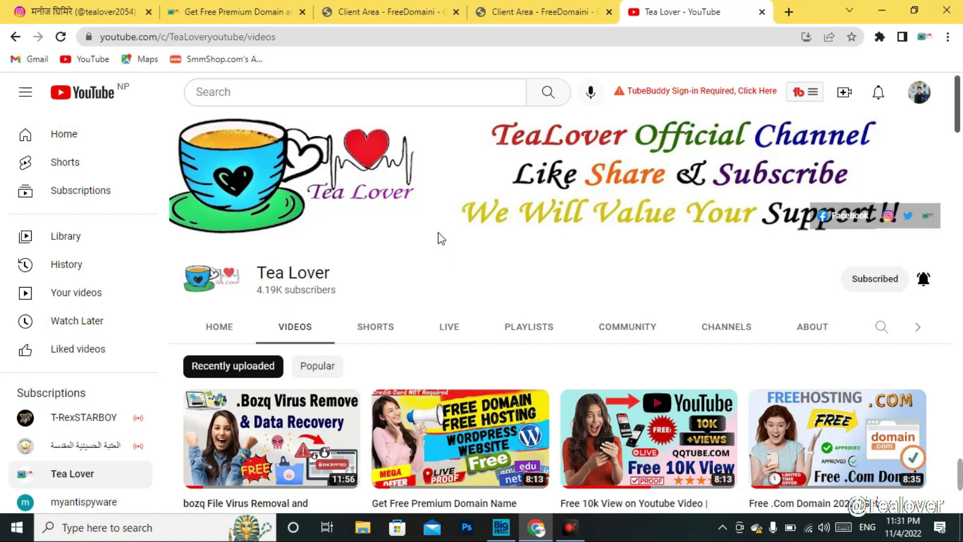
Look over the username on the Instagram profile, then switch to the free domain and hosting article
left_click(83, 12)
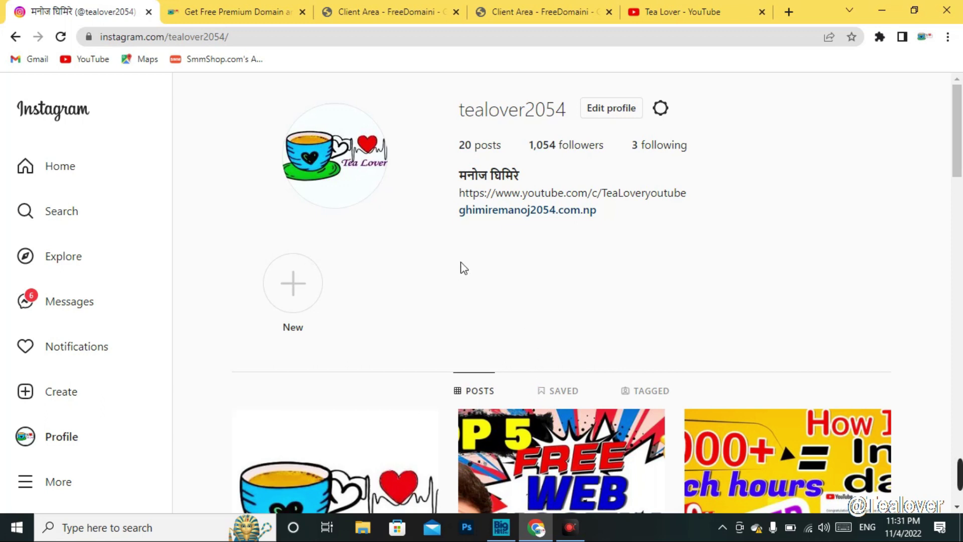
left_click_drag(458, 113, 579, 107)
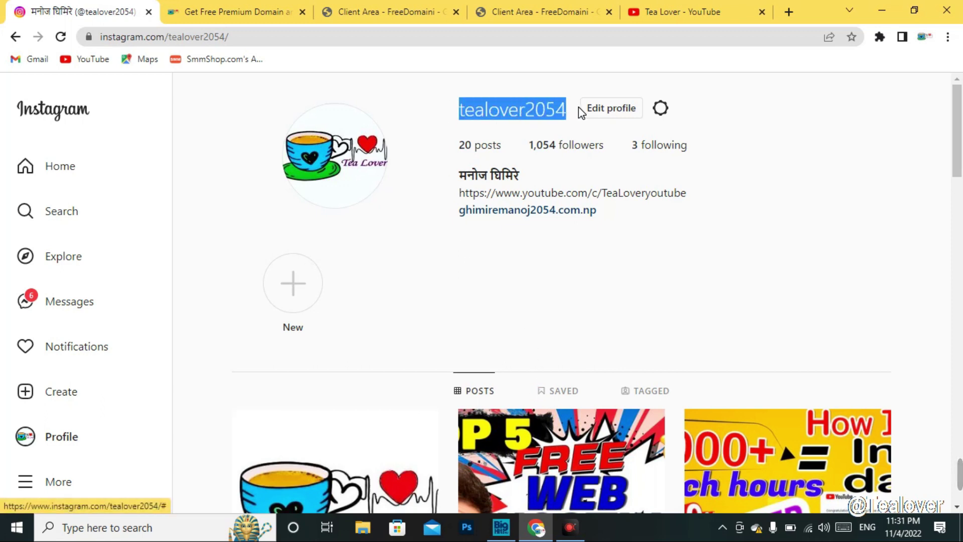
left_click(562, 263)
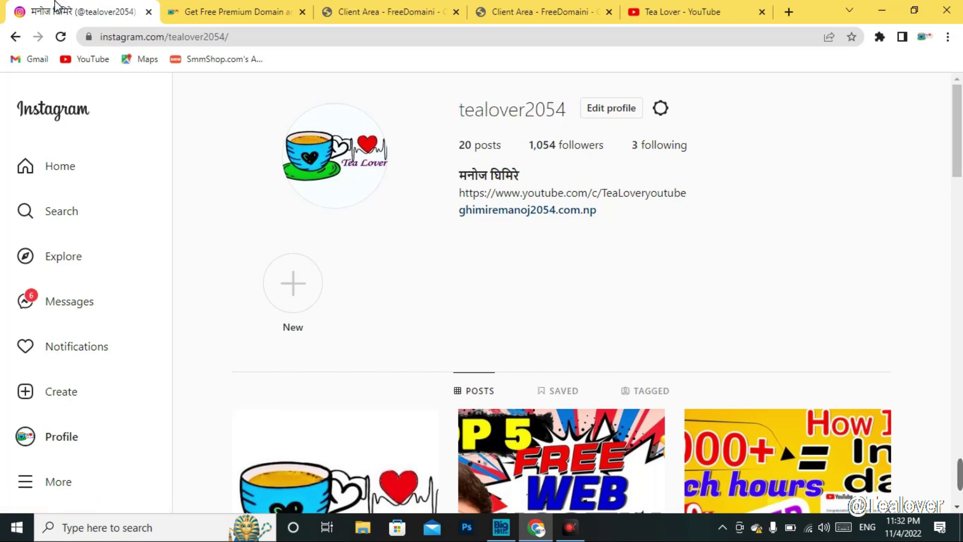
left_click(250, 9)
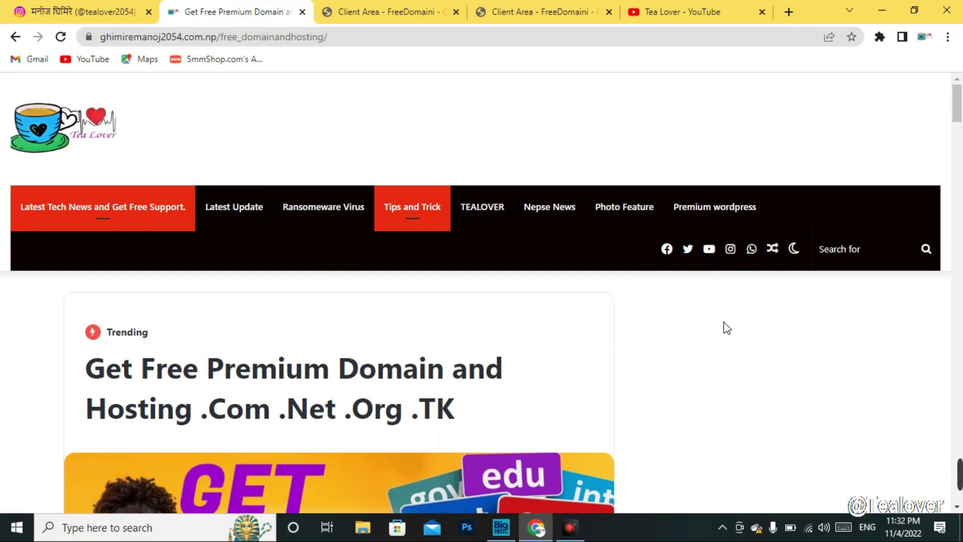
Browse the Tea Lover YouTube channel's Videos grid
key("ctrl+9")
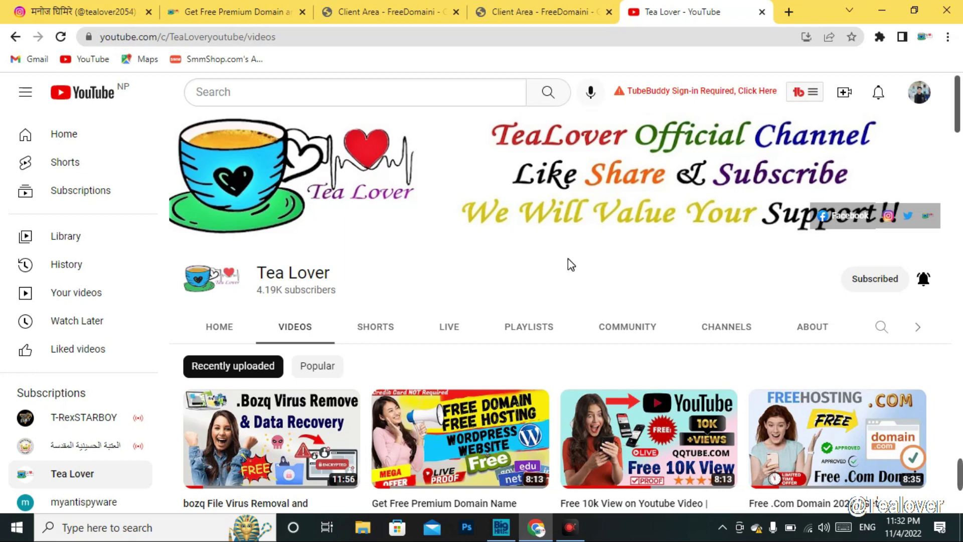
scroll(568, 258, "down", 8)
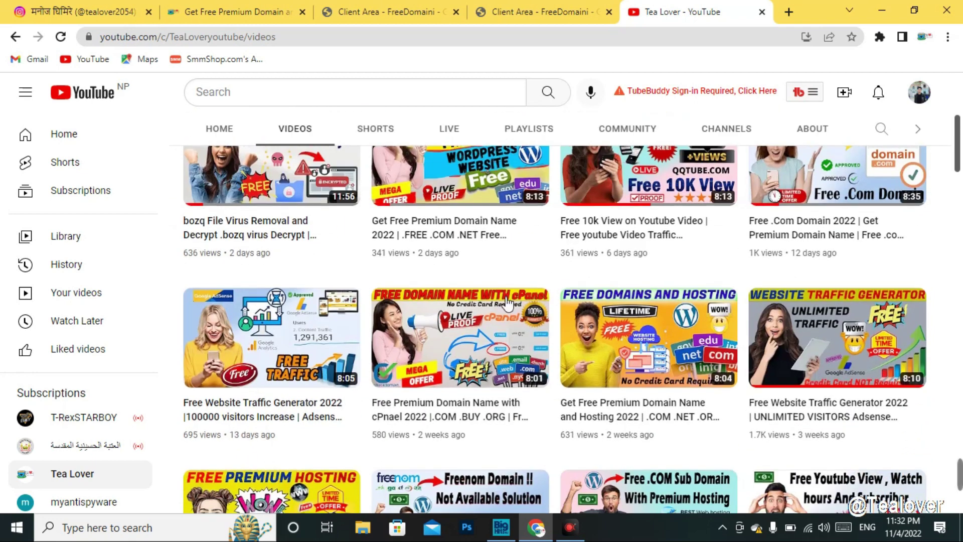
scroll(504, 320, "up", 7)
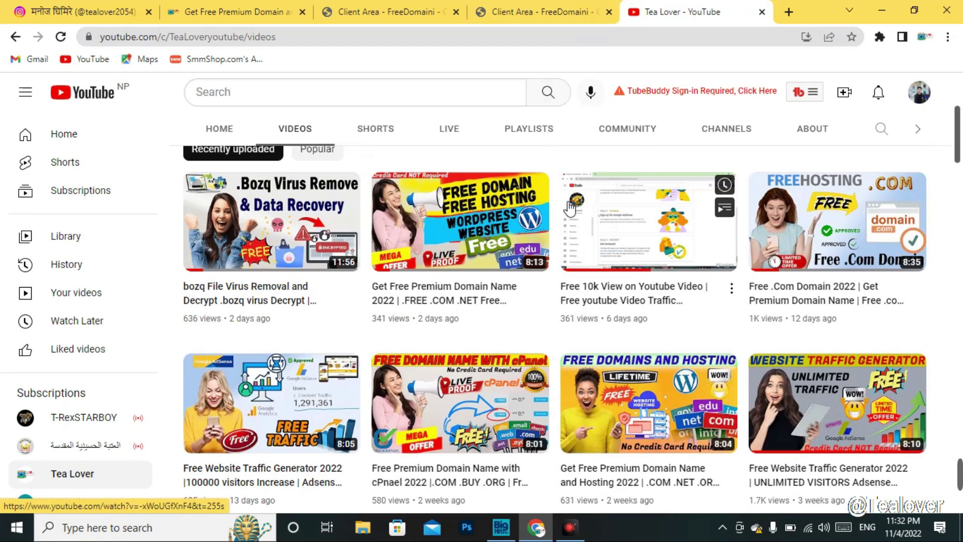
scroll(610, 242, "up", 5)
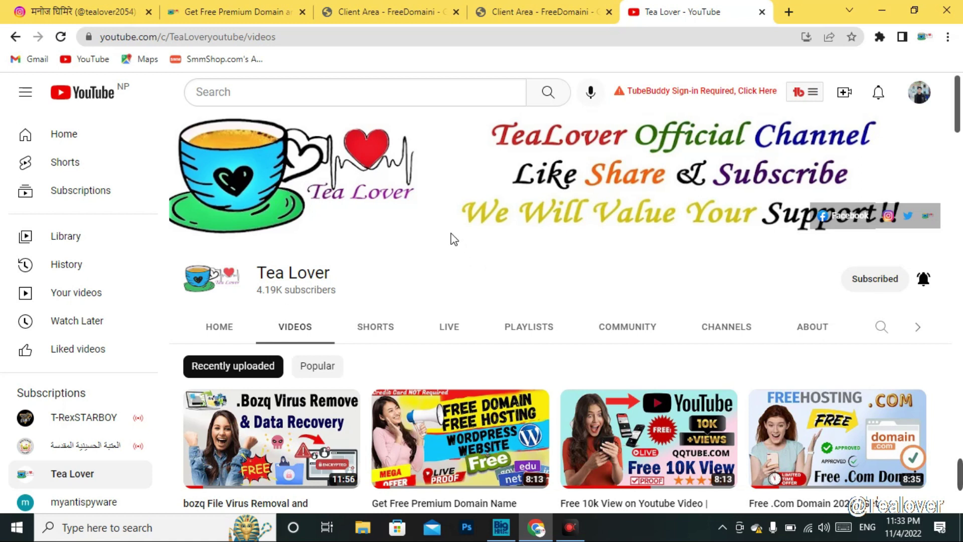
Return to the blog article and scroll to its free WordPress hosting introduction
left_click(251, 11)
scroll(757, 416, "down", 5)
scroll(758, 416, "down", 10)
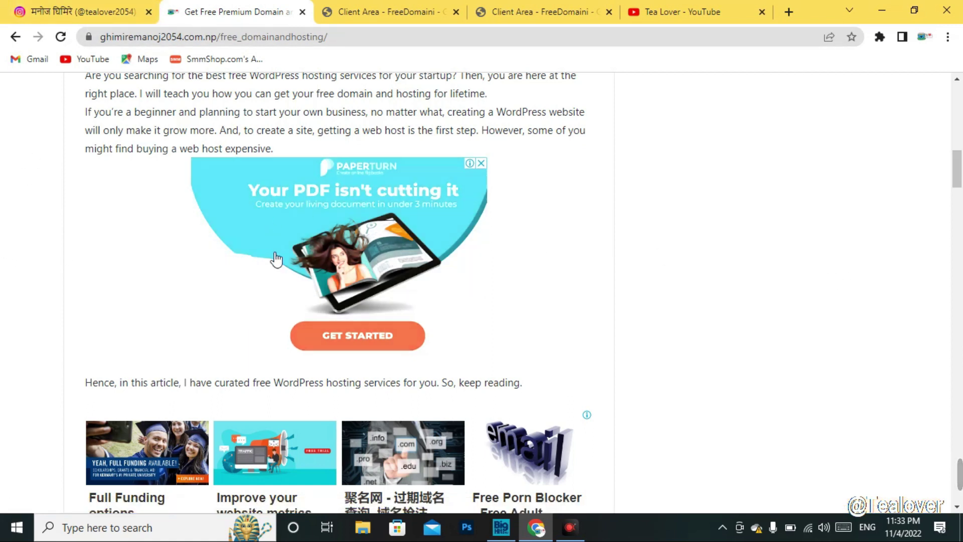
Read the blog post to its end, then open the FreeDomaini domain list showing billionairepedia.com as Active
scroll(386, 261, "down", 3)
scroll(710, 250, "down", 3)
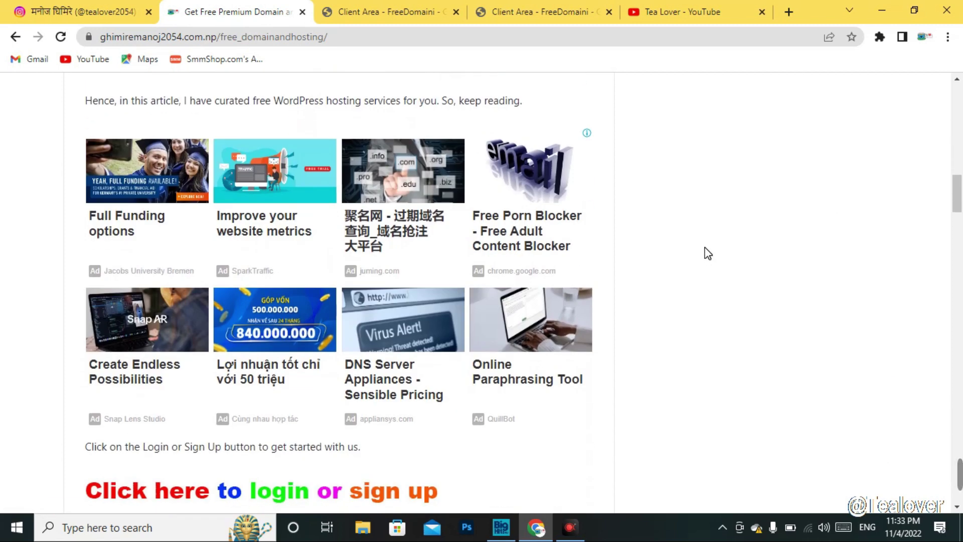
scroll(707, 254, "down", 7)
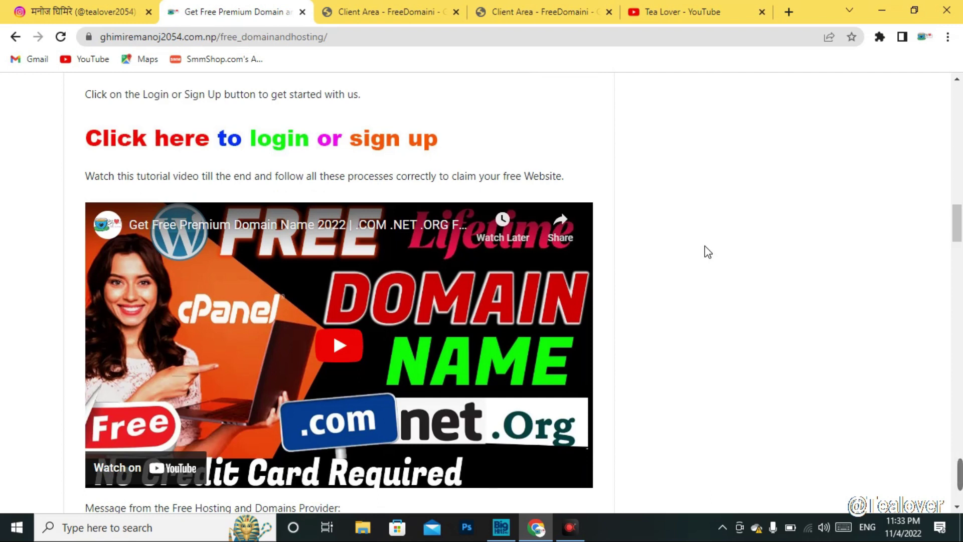
scroll(708, 252, "down", 20)
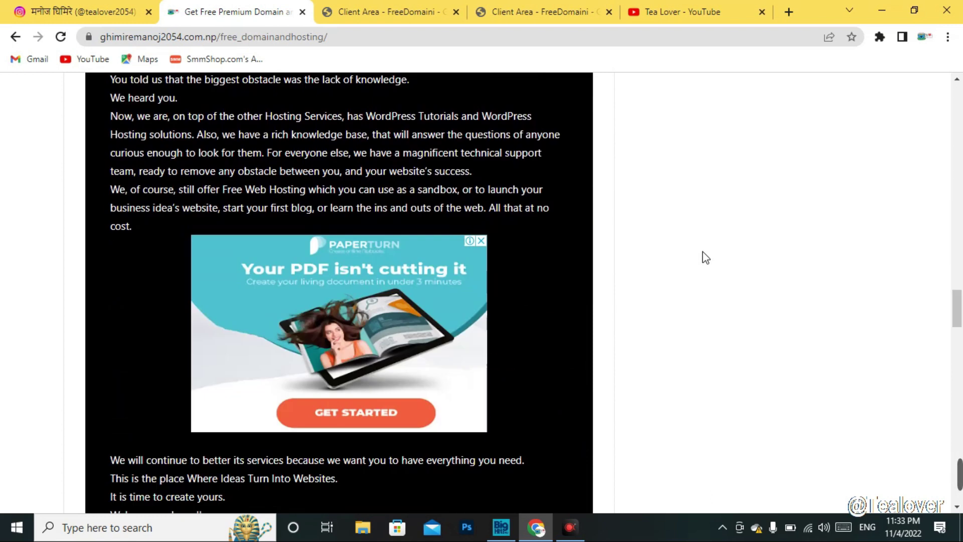
scroll(705, 257, "down", 13)
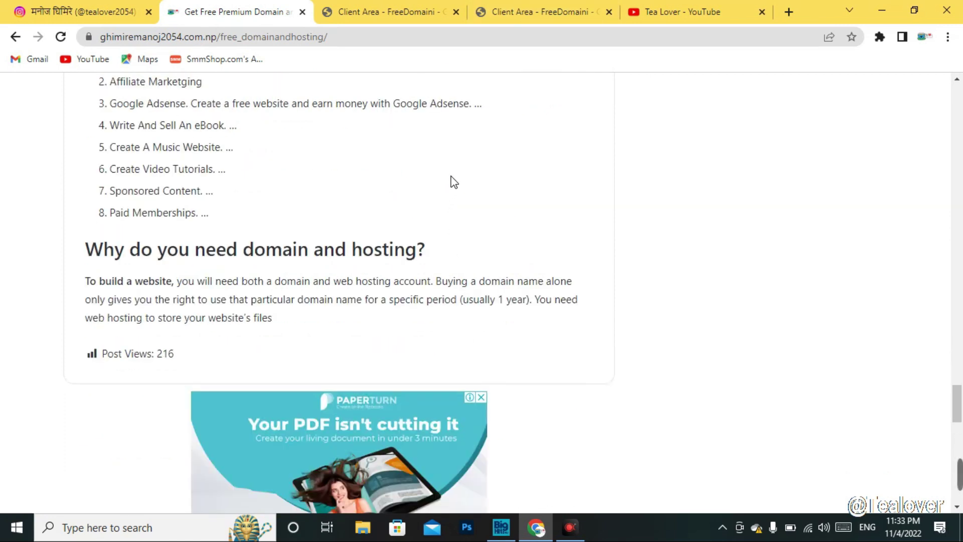
left_click(514, 10)
left_click(384, 8)
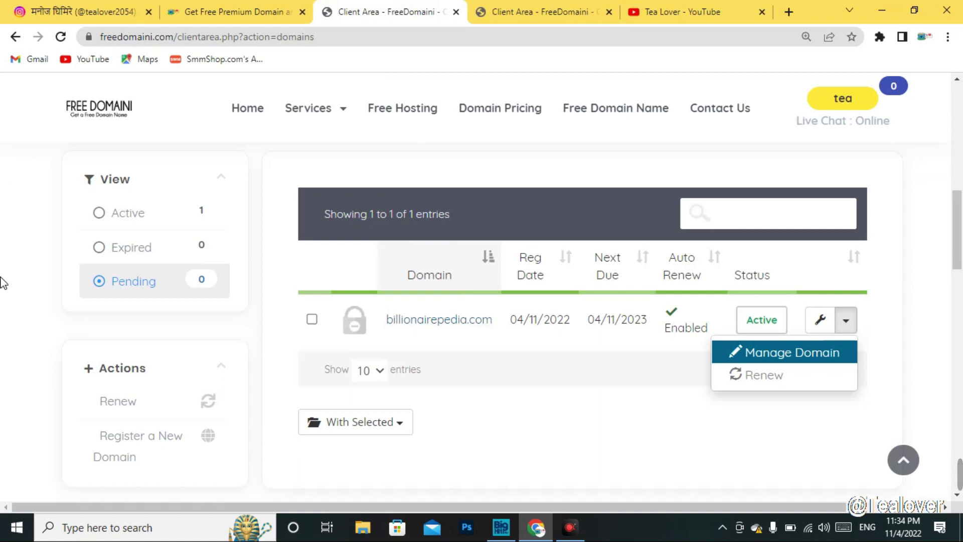
Open billionairepedia.com from the FreeDomaini domain list in a new browser tab
left_click(573, 383)
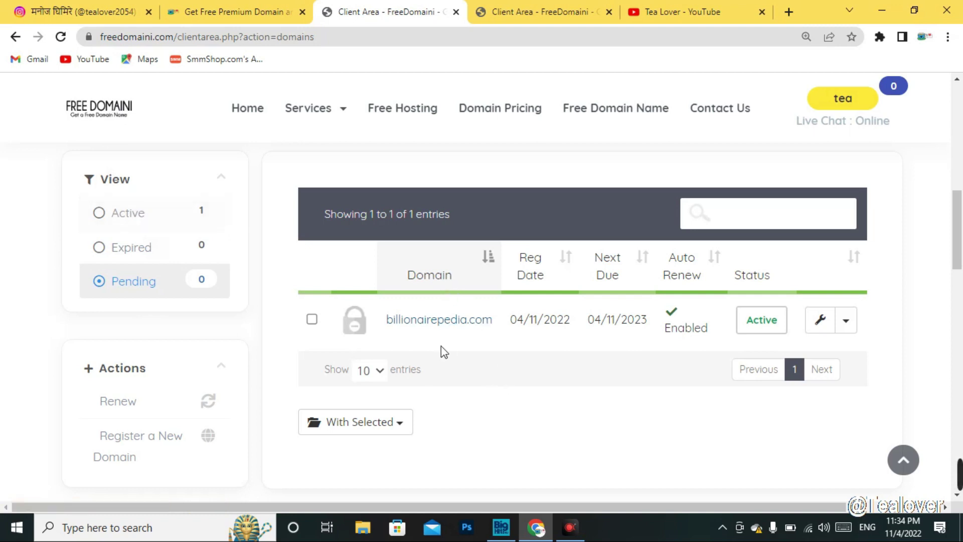
right_click(420, 326)
left_click(441, 333)
Scroll through billionairepedia.com's homepage posts, then return to the FreeDomaini domain list
left_click(444, 12)
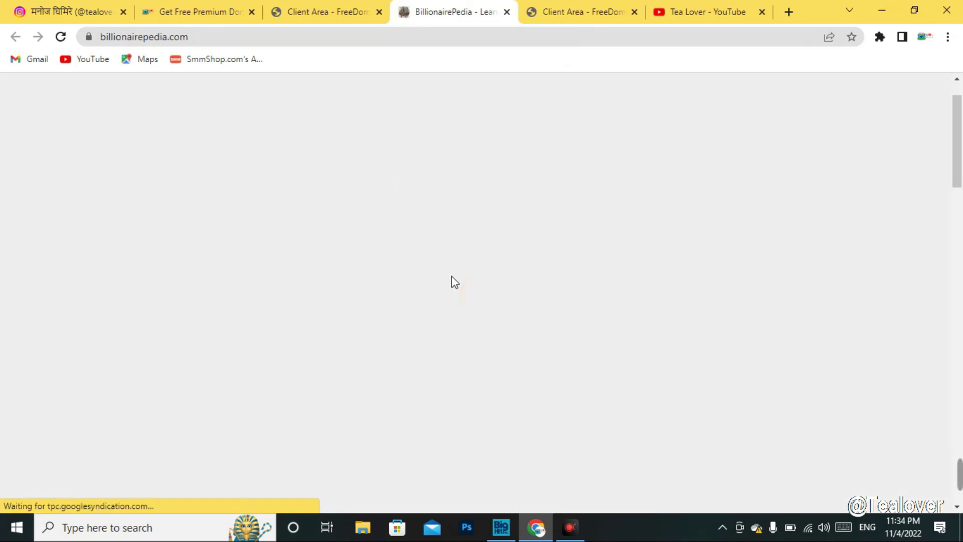
scroll(441, 285, "down", 10)
scroll(432, 303, "down", 5)
scroll(422, 298, "up", 20)
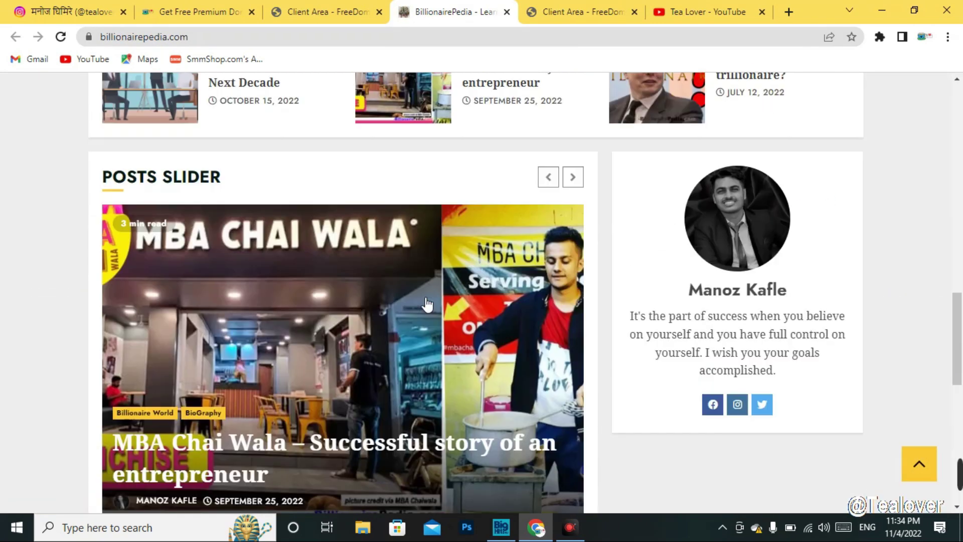
scroll(401, 291, "down", 10)
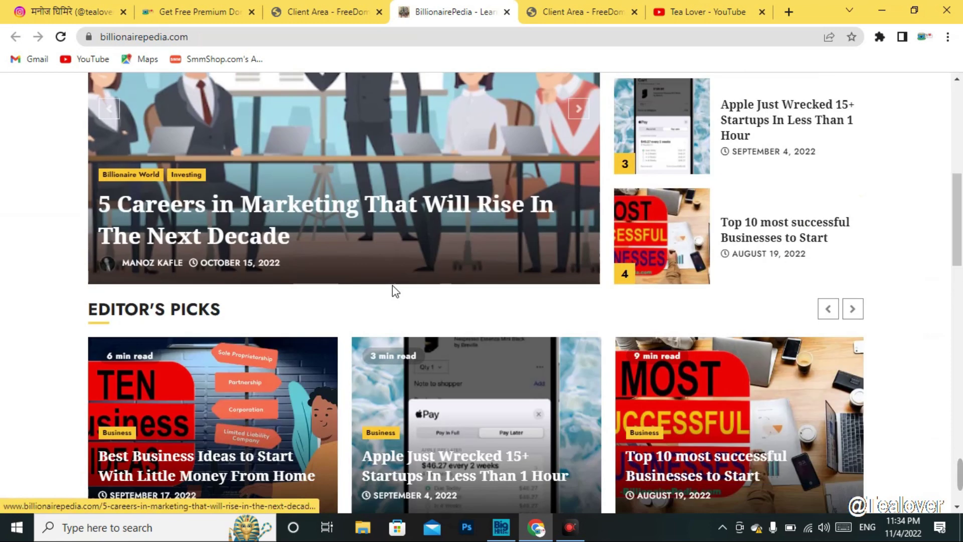
left_click(316, 12)
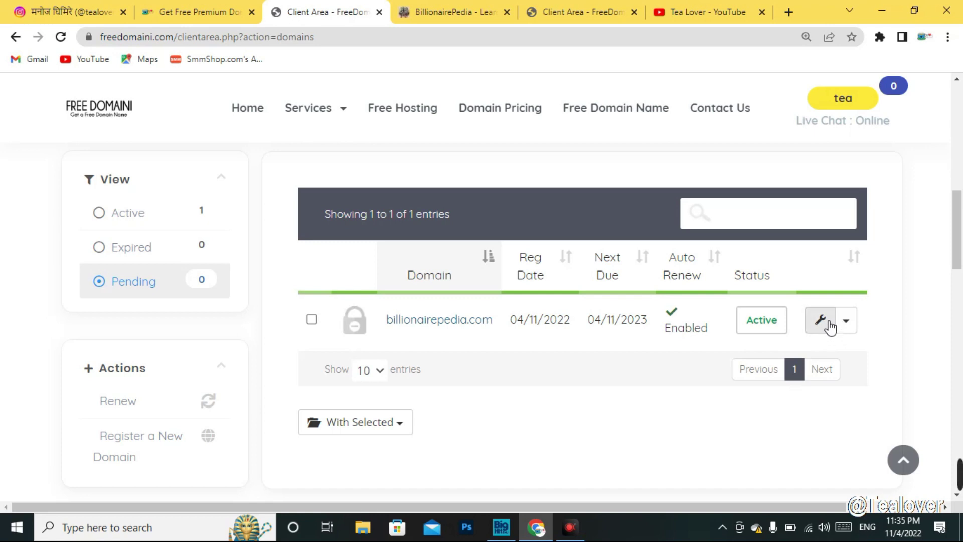
Open the billionairepedia.com overview and inspect its $0.00 USD payment and yearly recurring amount
scroll(562, 432, "up", 1)
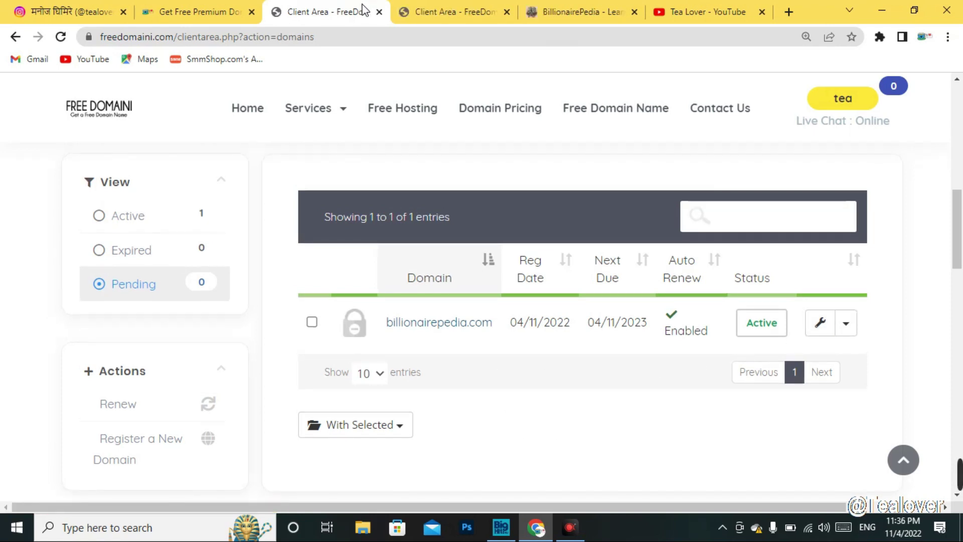
left_click(453, 12)
scroll(497, 343, "down", 1)
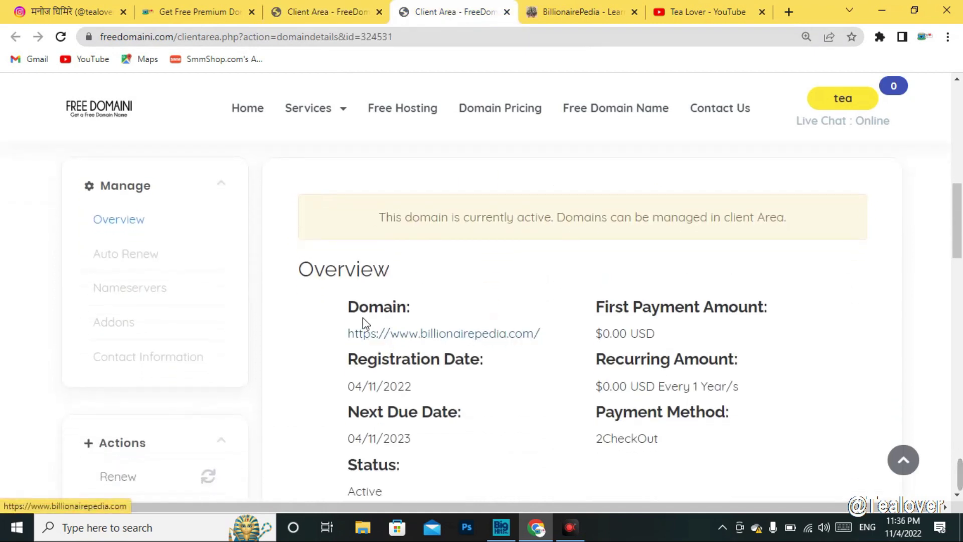
scroll(547, 386, "down", 2)
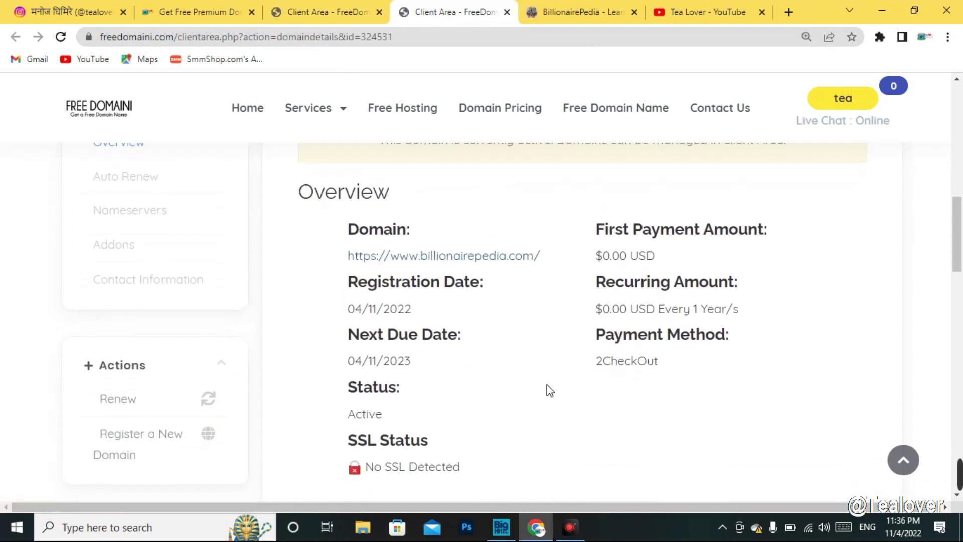
left_click_drag(576, 262, 728, 258)
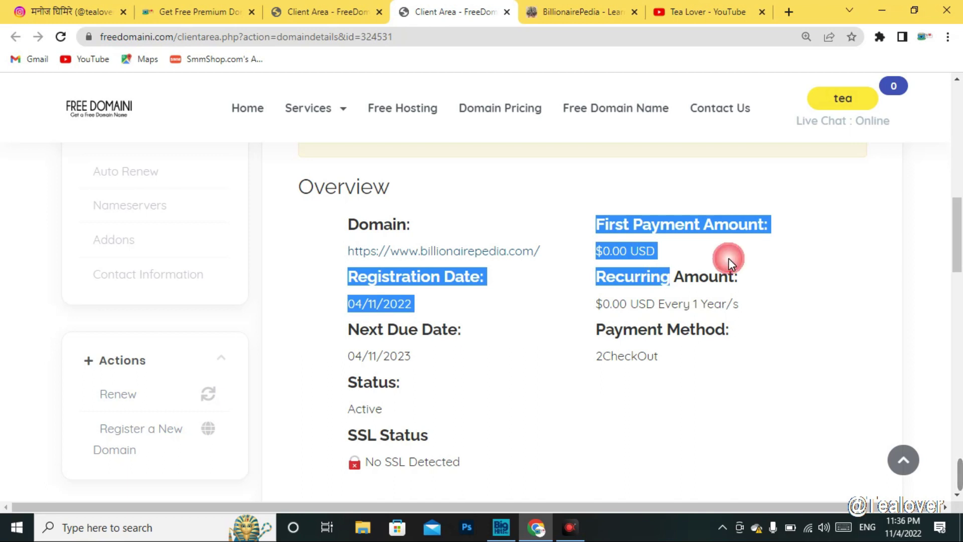
left_click(728, 257)
left_click_drag(582, 305, 777, 328)
left_click(790, 329)
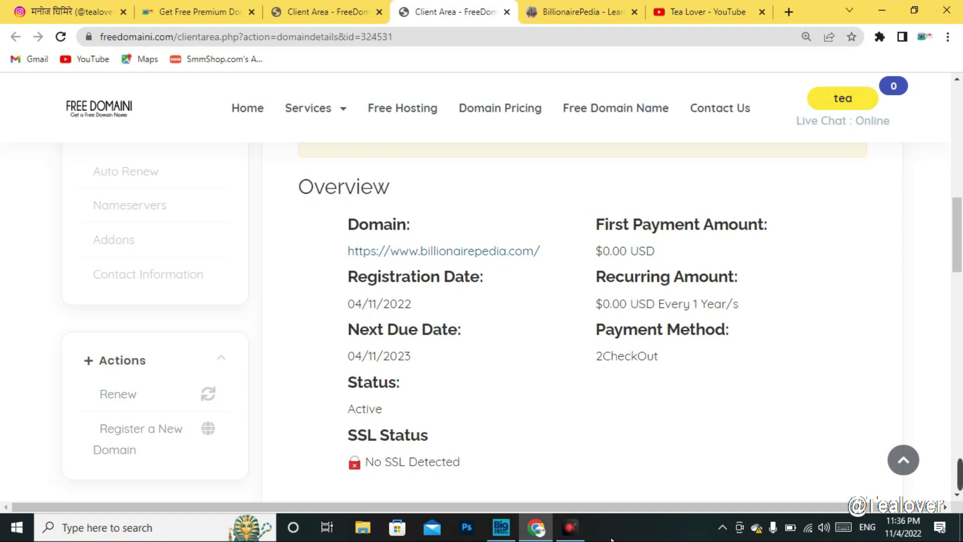
Check the domain's registration date and its 2023 next due date
left_click_drag(384, 306, 427, 301)
left_click(437, 318)
scroll(464, 362, "down", 3)
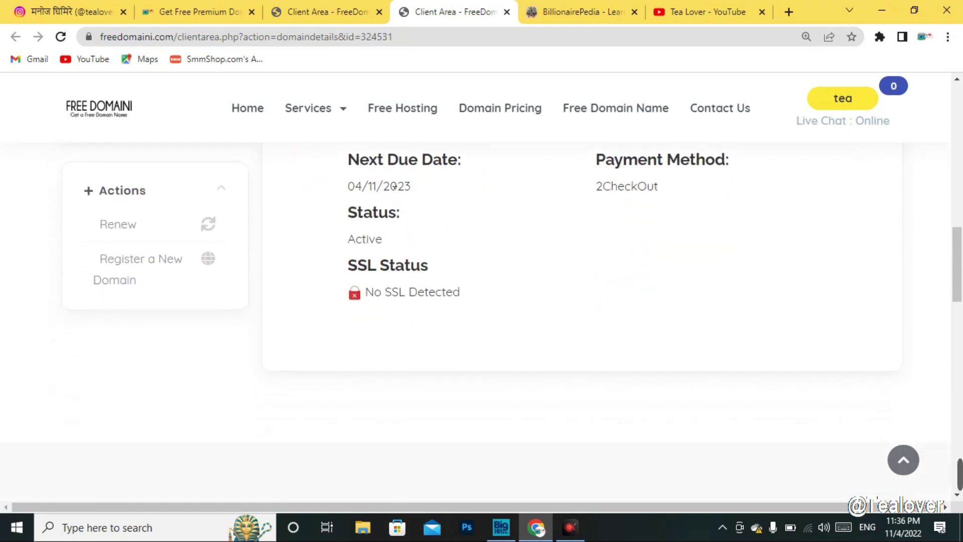
left_click_drag(383, 186, 419, 197)
left_click(458, 217)
scroll(477, 254, "up", 2)
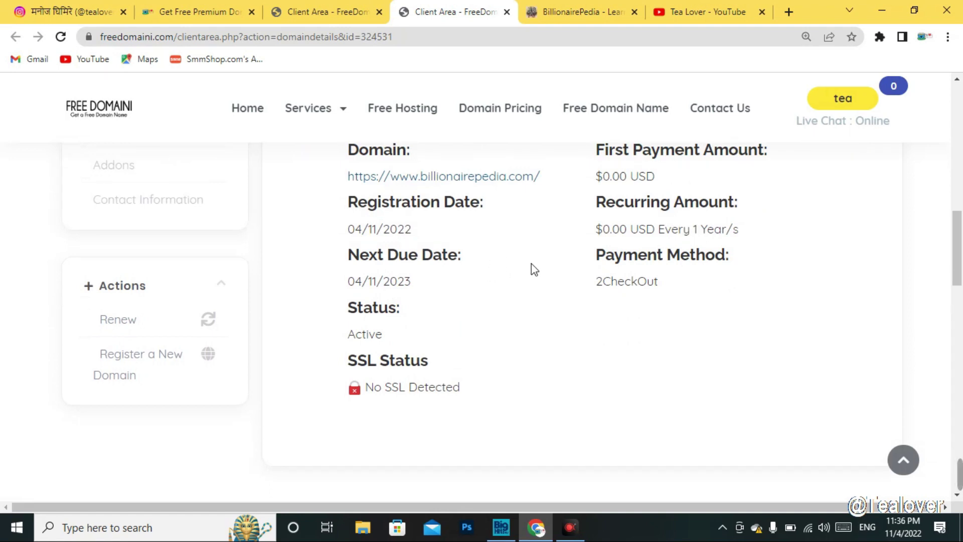
Recheck the $0.00 USD recurring amount and confirm the domain's Active status
left_click_drag(593, 234, 767, 239)
left_click(833, 264)
left_click_drag(683, 276, 525, 329)
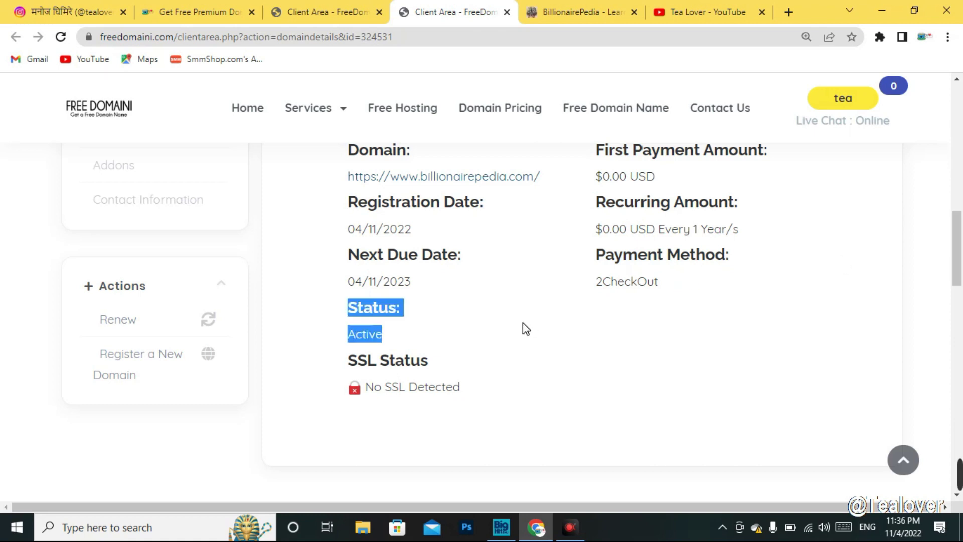
left_click(576, 309)
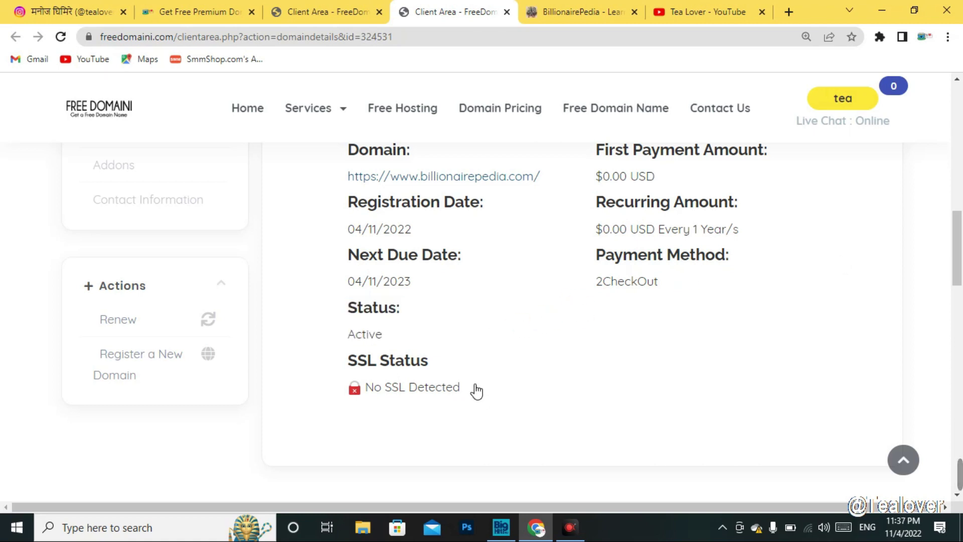
left_click_drag(335, 338, 402, 341)
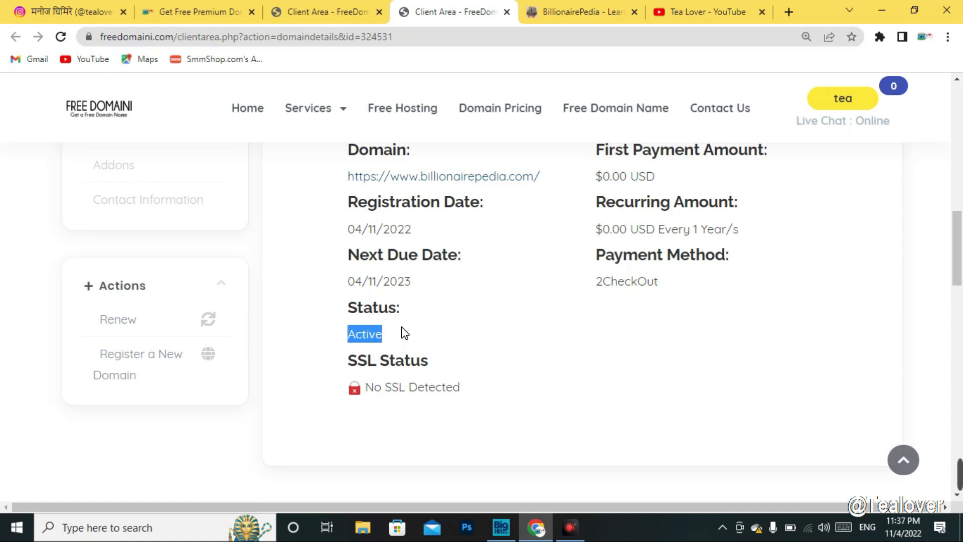
scroll(481, 344, "up", 7)
scroll(484, 338, "down", 8)
scroll(565, 277, "down", 3)
scroll(566, 286, "up", 8)
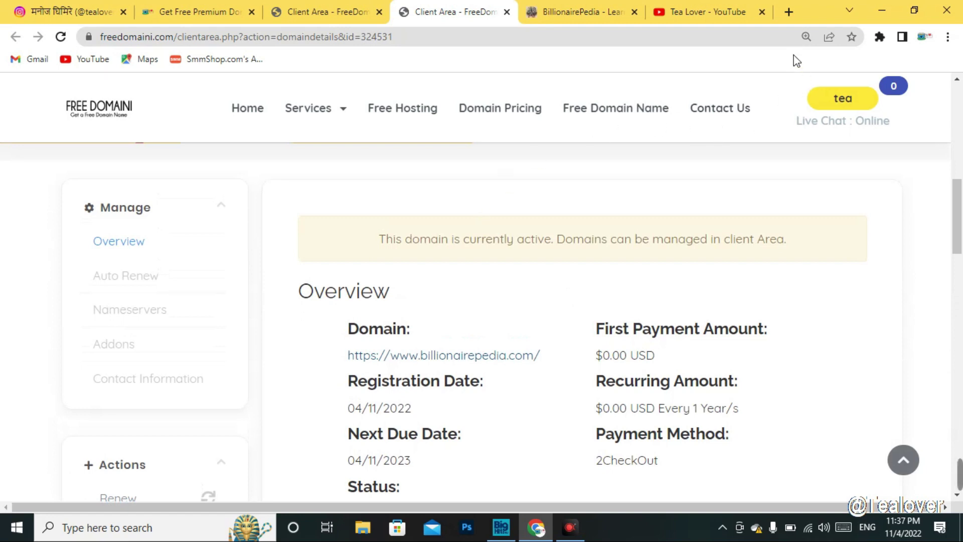
Open the freedomaini.com home page in a new tab
left_click(789, 11)
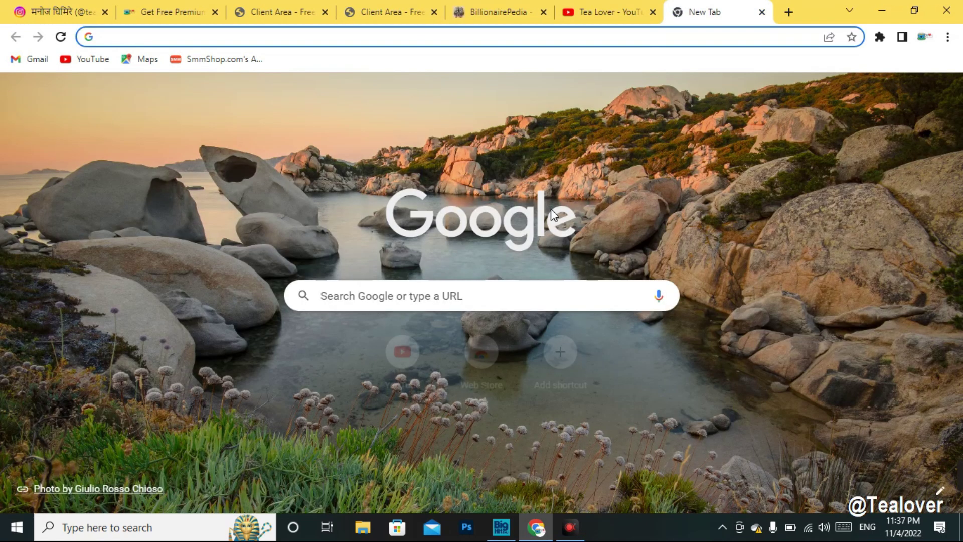
type("freedomaini")
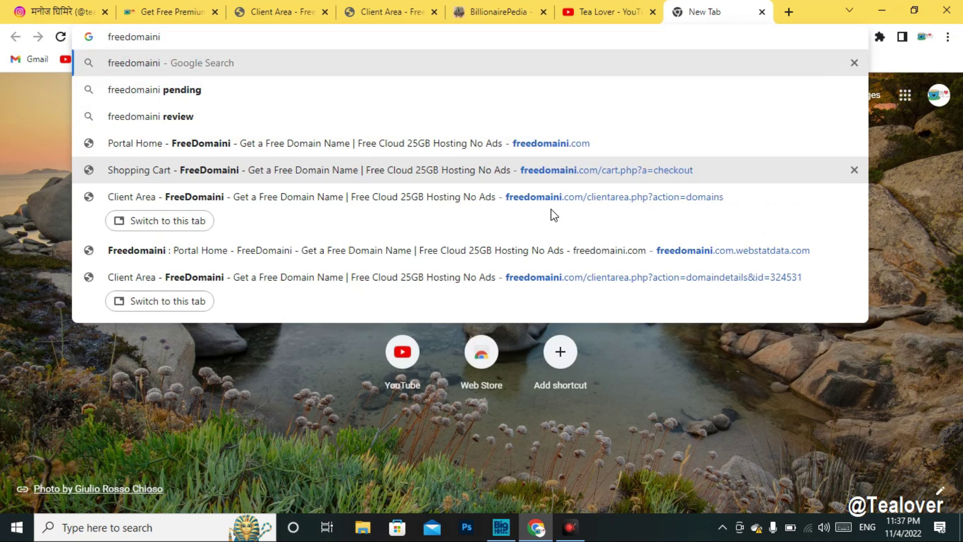
left_click(351, 142)
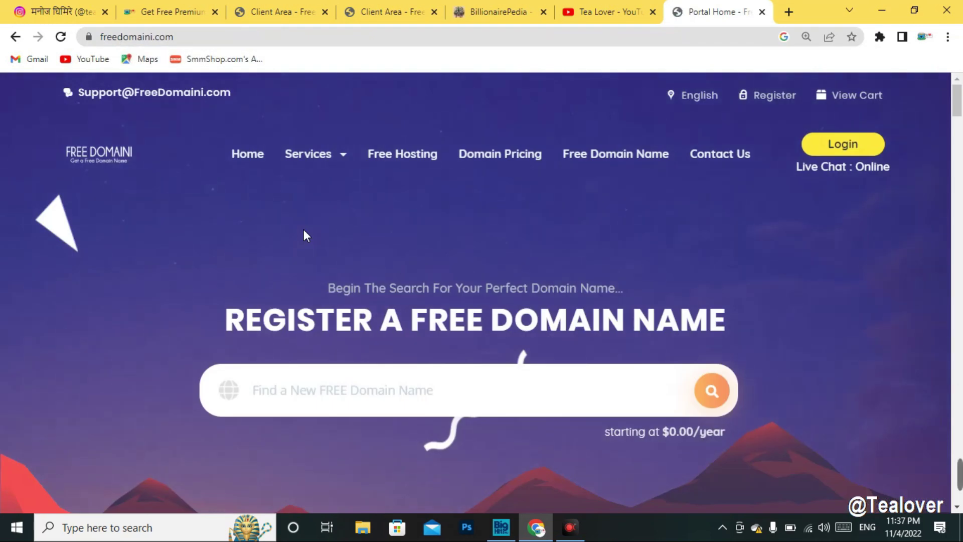
Review the plan features: Free cPanel DEMO, Fast SSD Storage and Free $100.00 Credit
scroll(350, 215, "down", 5)
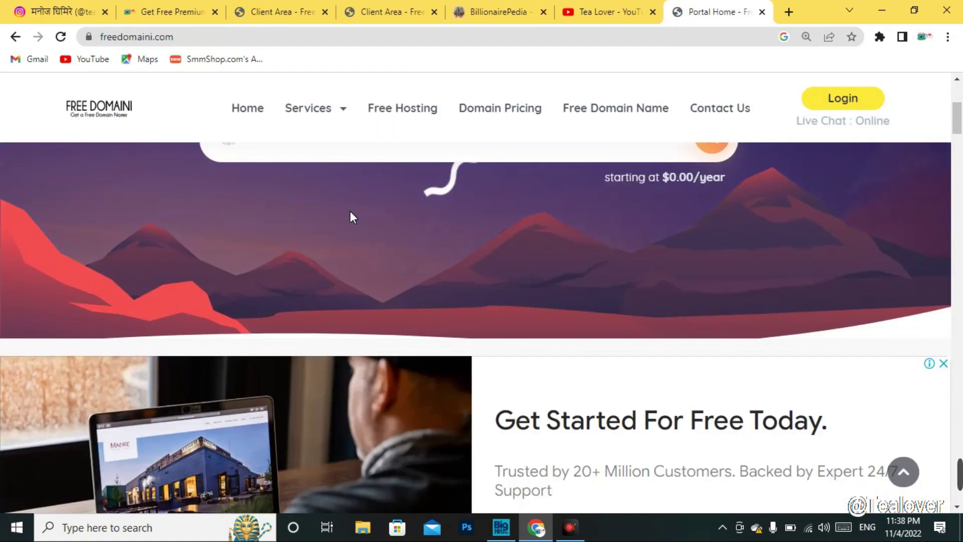
scroll(350, 216, "down", 15)
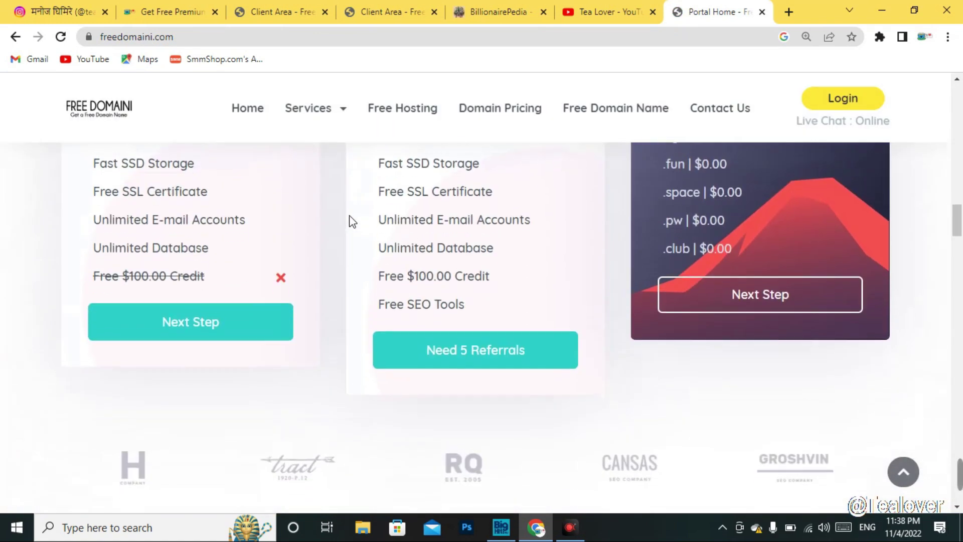
scroll(161, 383, "up", 2)
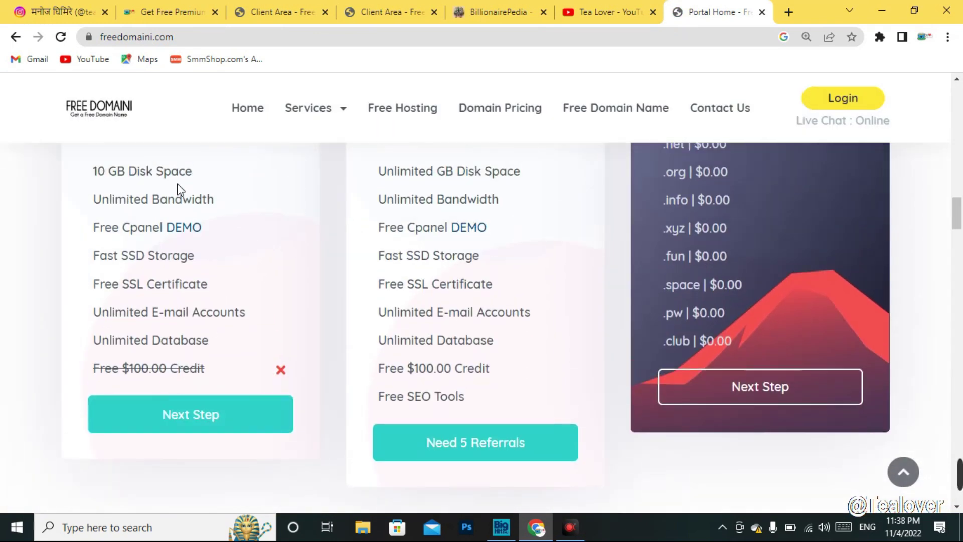
left_click_drag(98, 227, 222, 224)
left_click(143, 257)
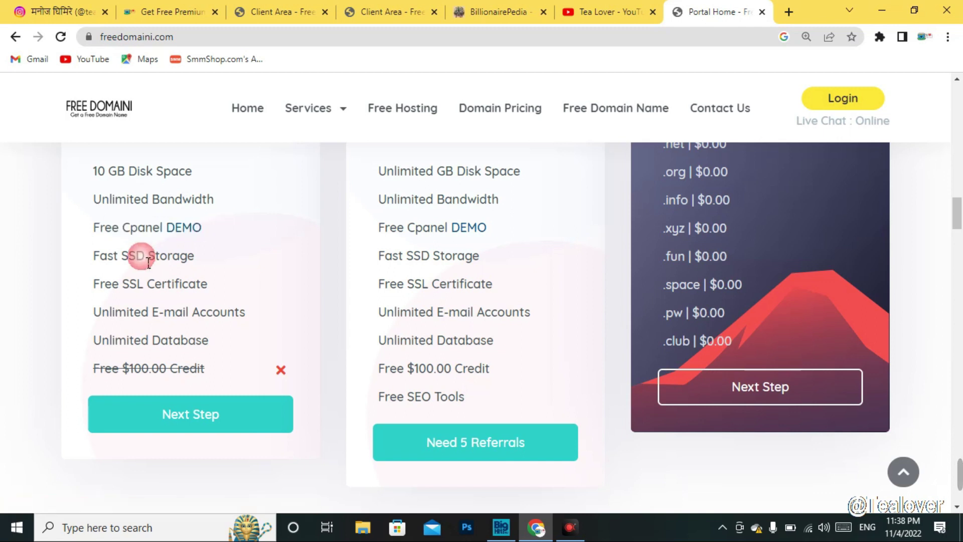
left_click_drag(93, 258, 232, 255)
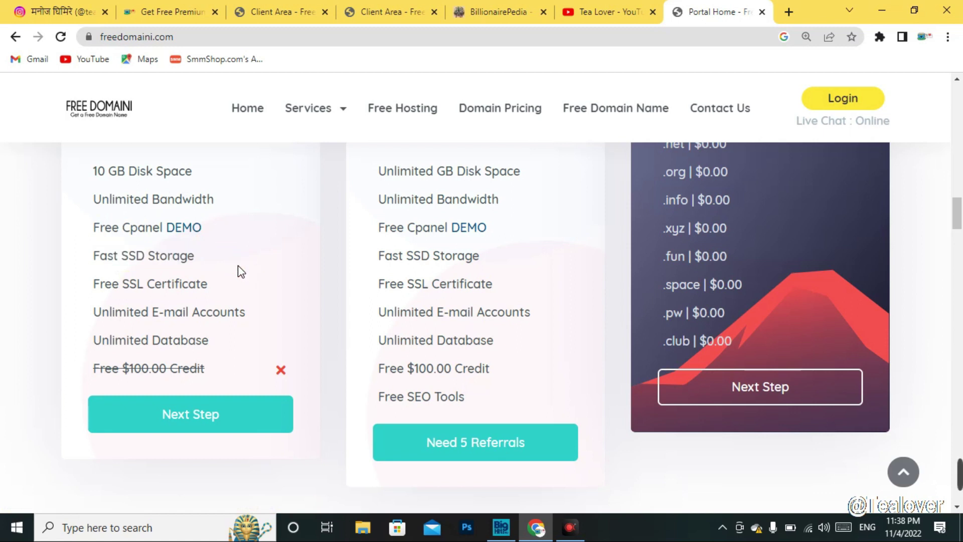
scroll(435, 254, "up", 3)
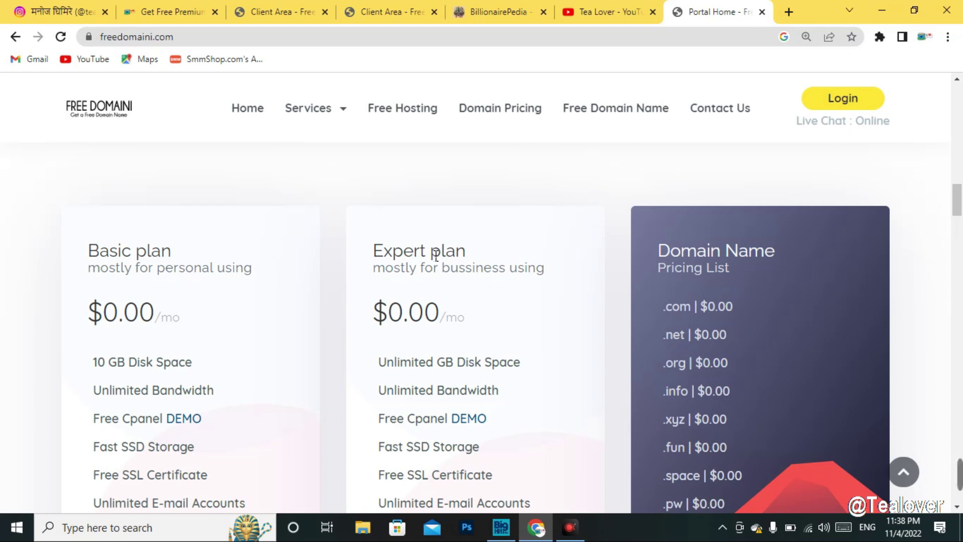
scroll(436, 254, "down", 3)
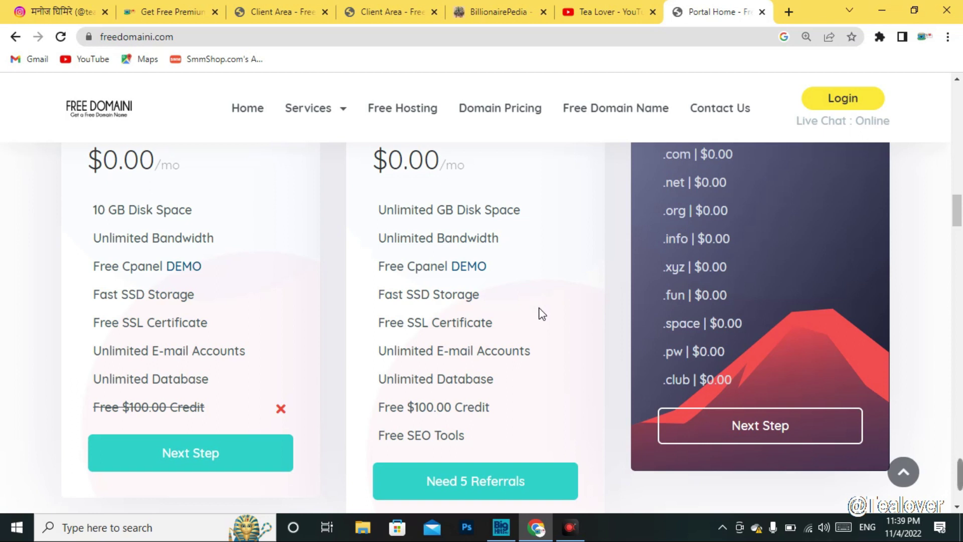
left_click_drag(379, 409, 495, 407)
left_click(503, 422)
scroll(490, 369, "down", 6)
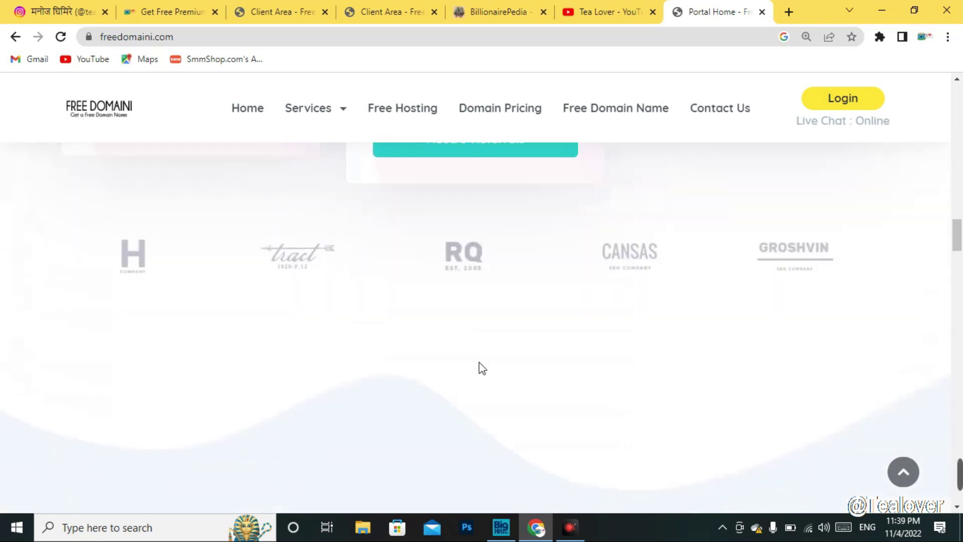
scroll(479, 367, "up", 20)
Search tealoverofficial.com, reaching the cart listing .com at $0.00 USD for 1 year
left_click(421, 408)
left_click(337, 475)
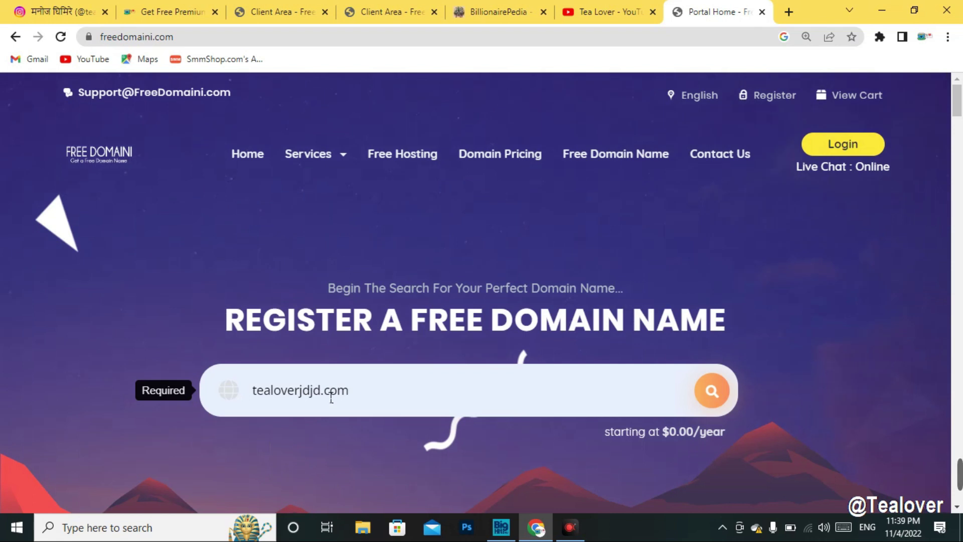
mouse_move(321, 398)
left_mouse_down()
mouse_move(282, 402)
mouse_move(303, 404)
left_mouse_up()
key("ctrl+a")
key("BackSpace")
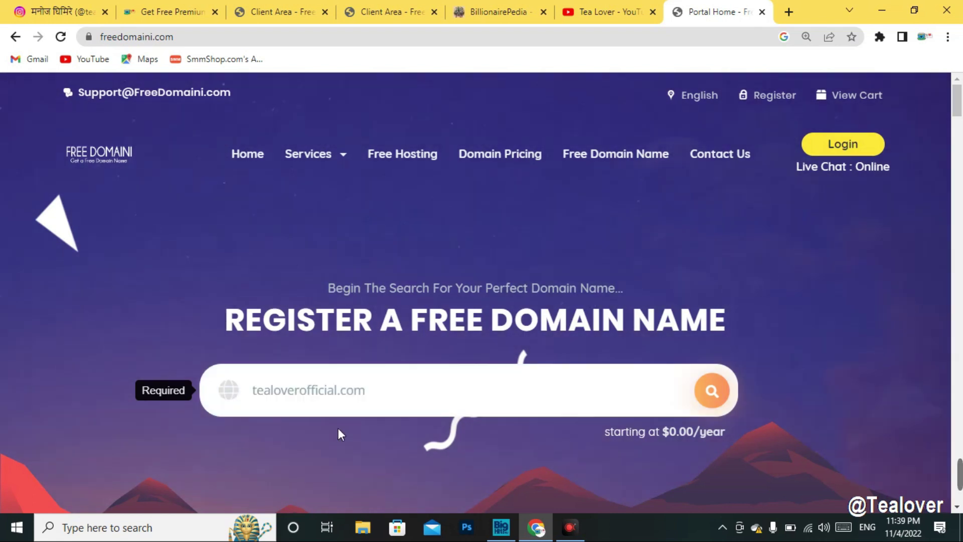
key("ctrl+a")
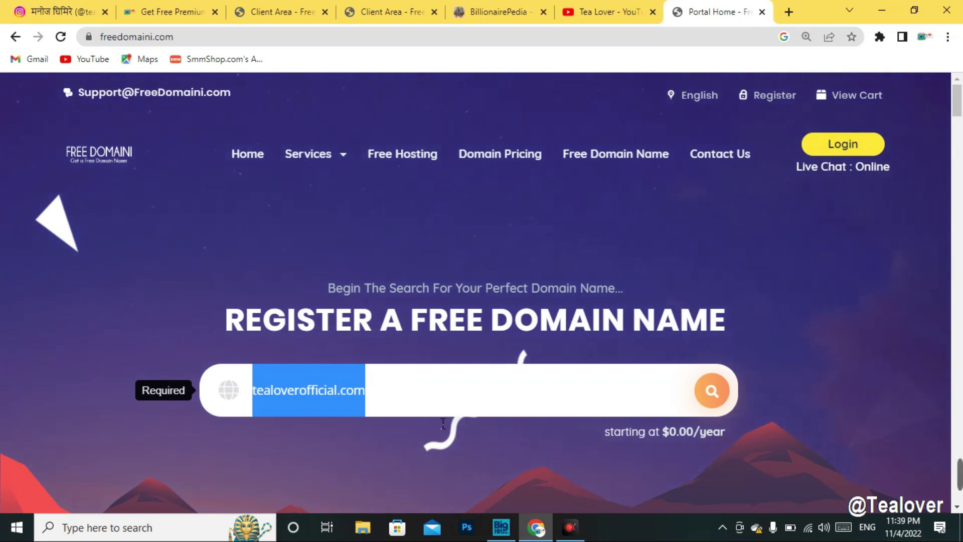
left_click(714, 390)
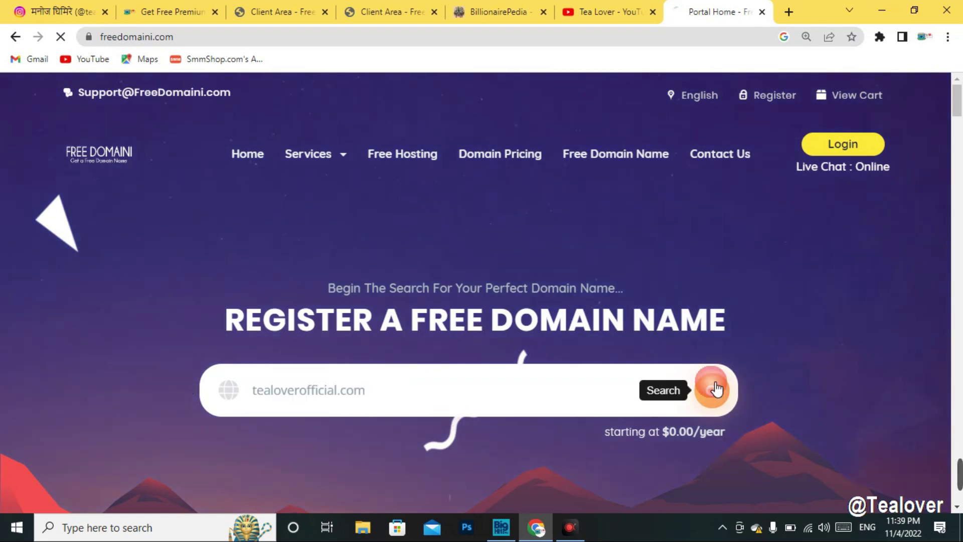
scroll(557, 235, "down", 2)
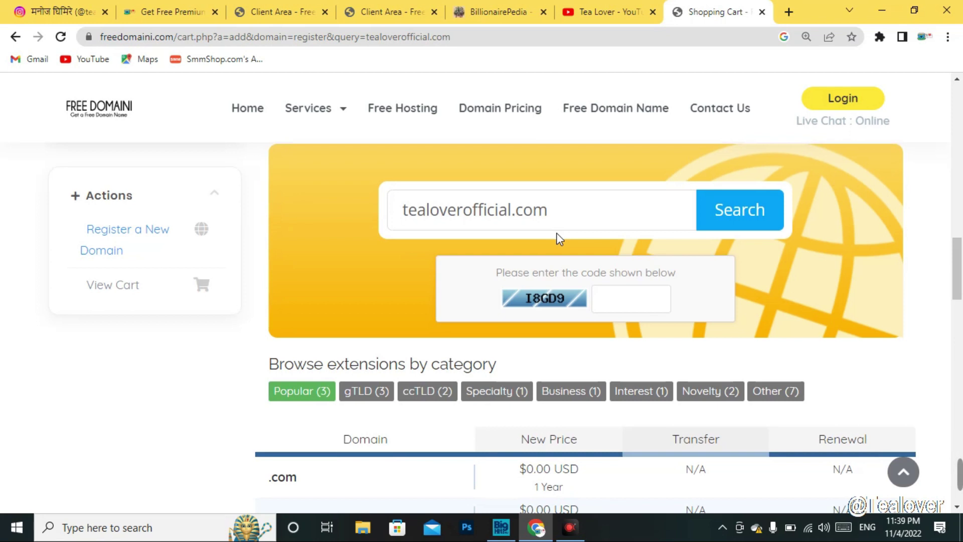
left_click(646, 310)
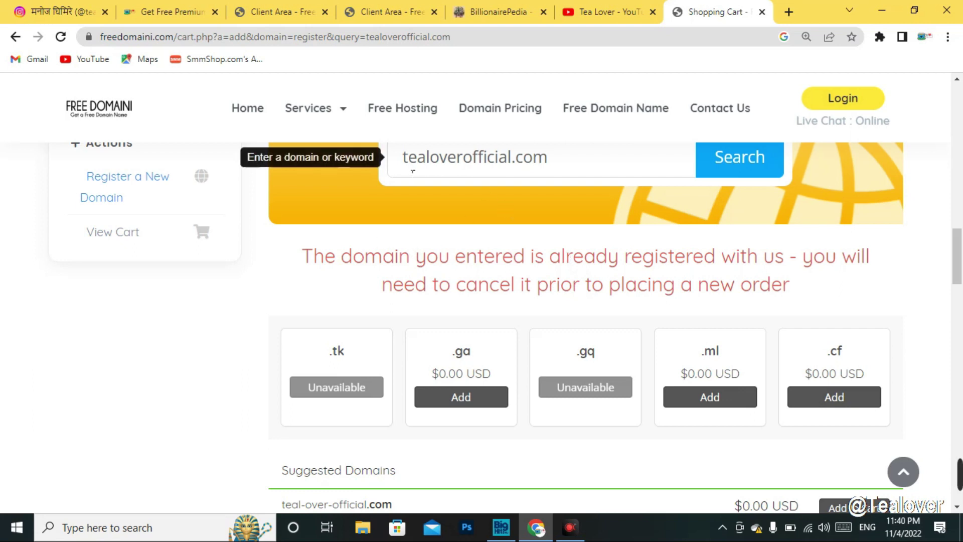
scroll(548, 181, "down", 3)
scroll(548, 176, "down", 4)
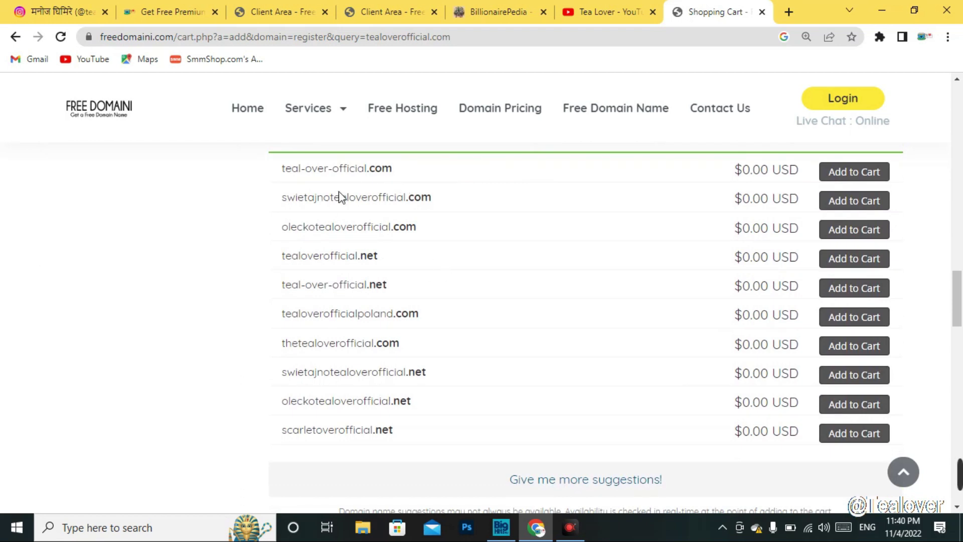
left_click_drag(281, 168, 414, 166)
Remove the 'e' to search for tealovrofficial.com instead
left_click(410, 169)
left_click(556, 271)
scroll(596, 238, "up", 6)
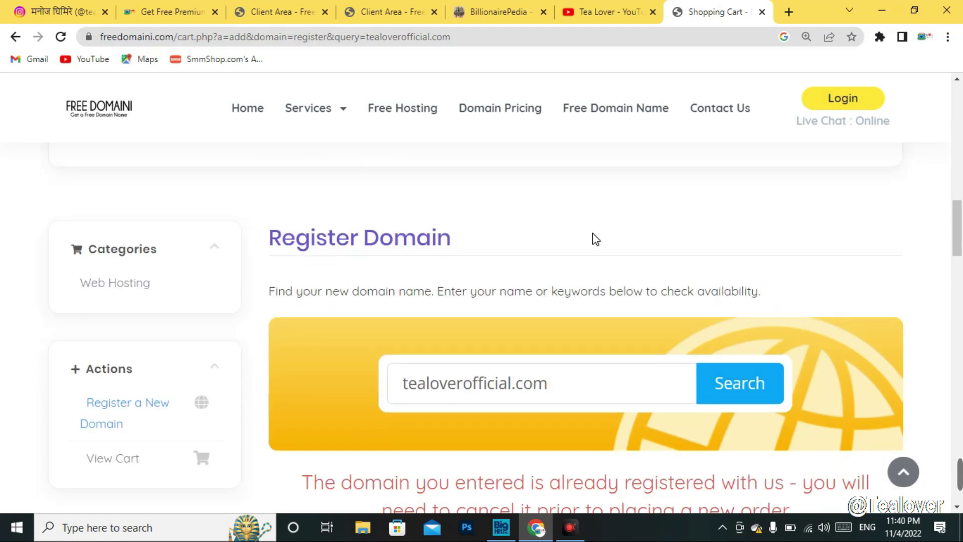
key("BackSpace")
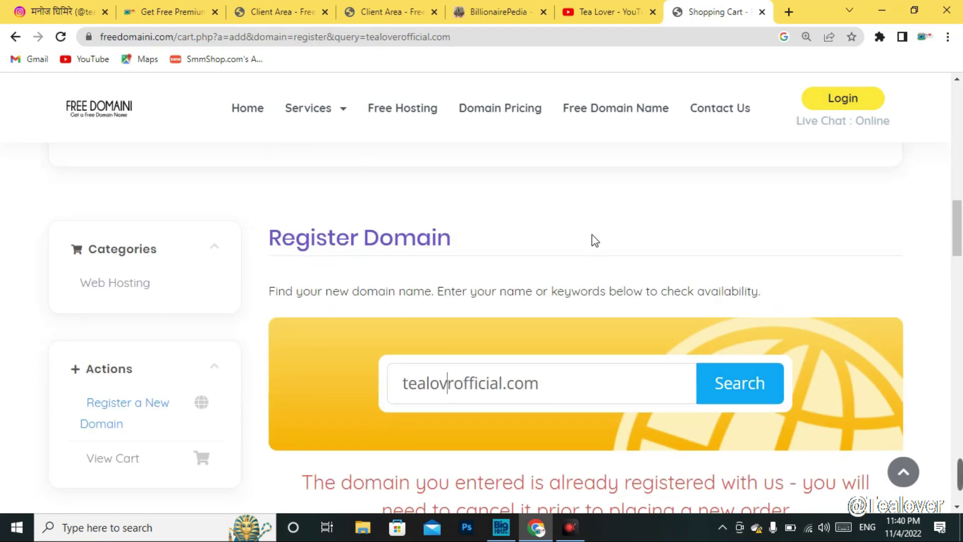
left_click(737, 384)
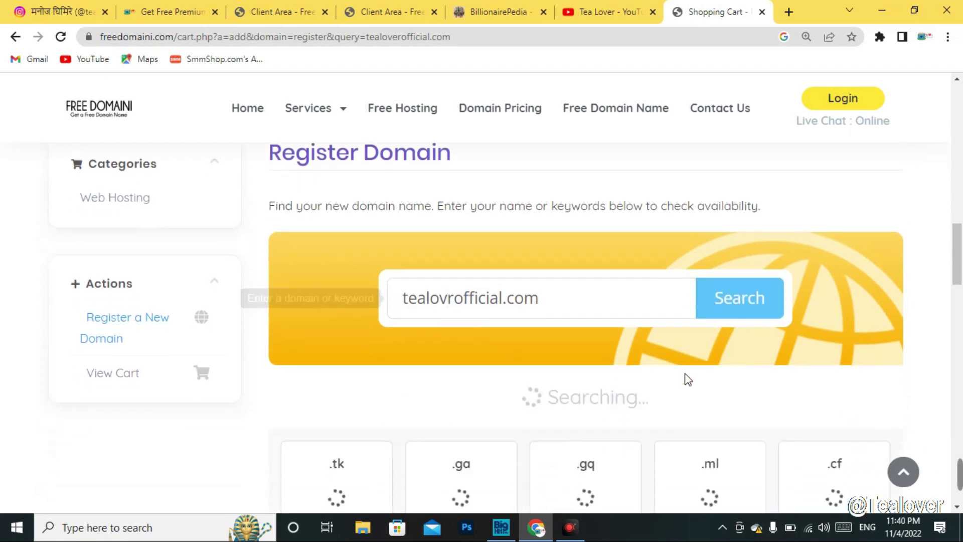
Confirm tealovrofficial.com is available at $0.00 USD and add it to the cart
left_click_drag(516, 316, 697, 320)
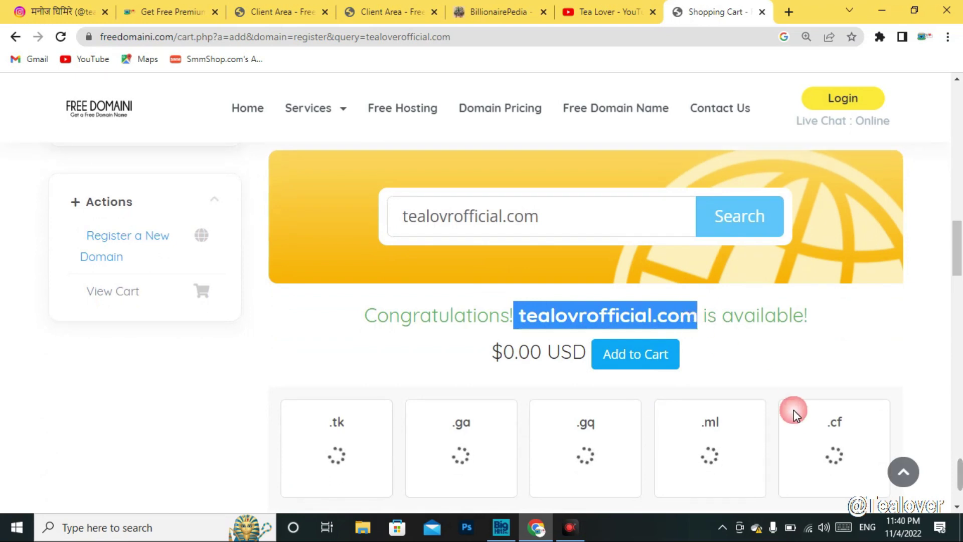
left_click(796, 361)
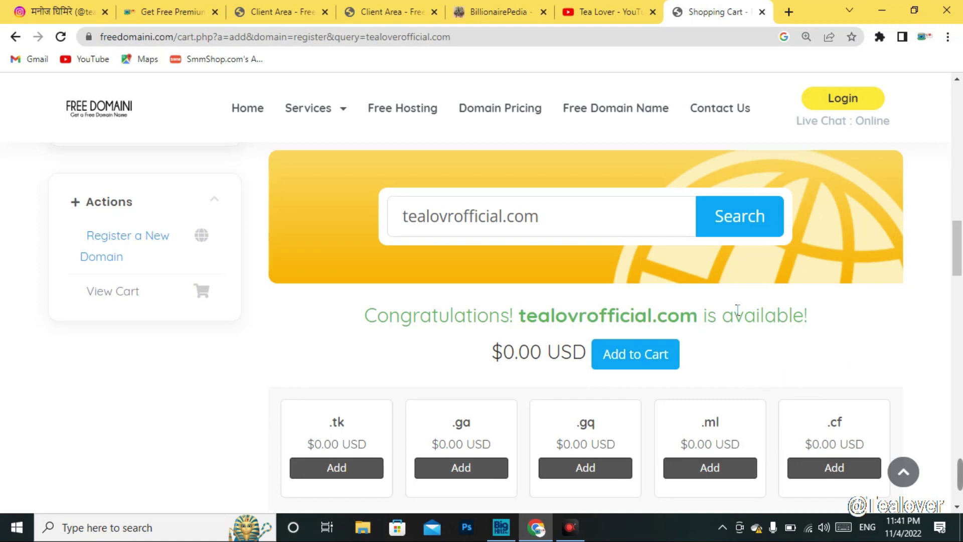
left_click(656, 362)
scroll(798, 258, "down", 1)
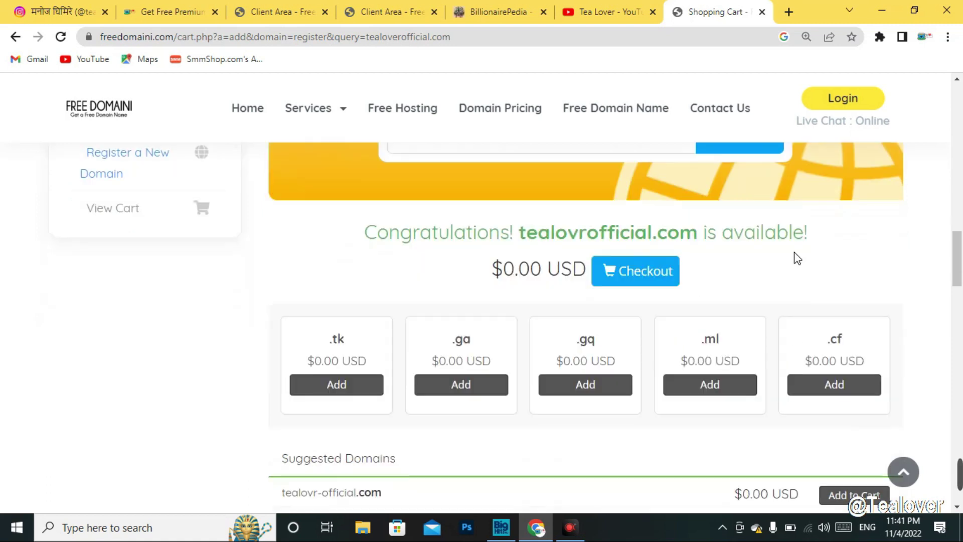
Add free DNS Management and Email Forwarding to tealovrofficial.com, then request hosting and dismiss the ad
left_click(649, 272)
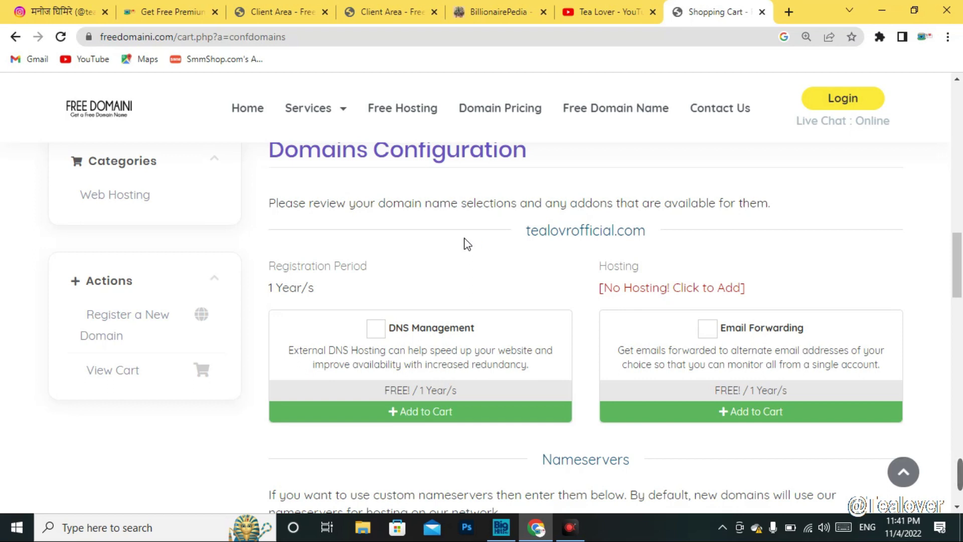
left_click(377, 331)
left_click(707, 328)
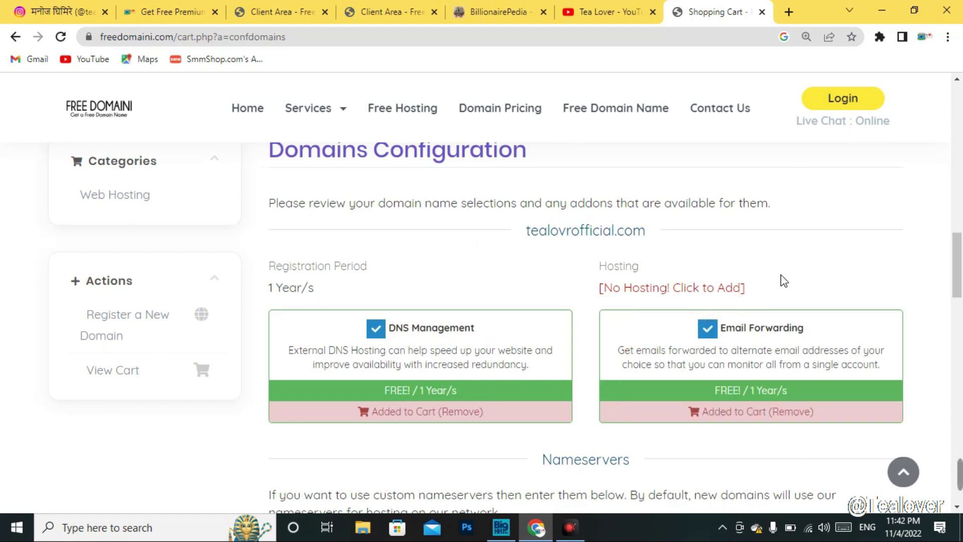
left_click(697, 294)
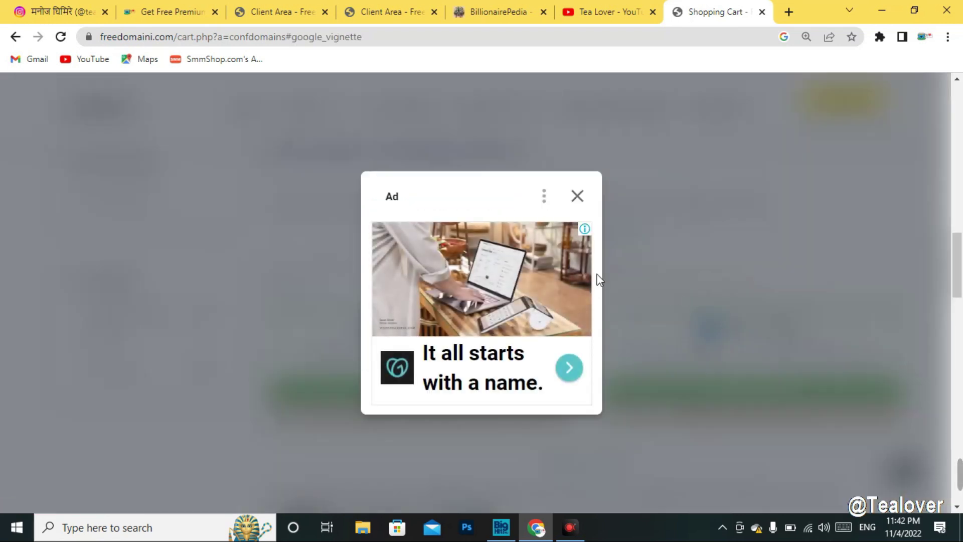
left_click(578, 198)
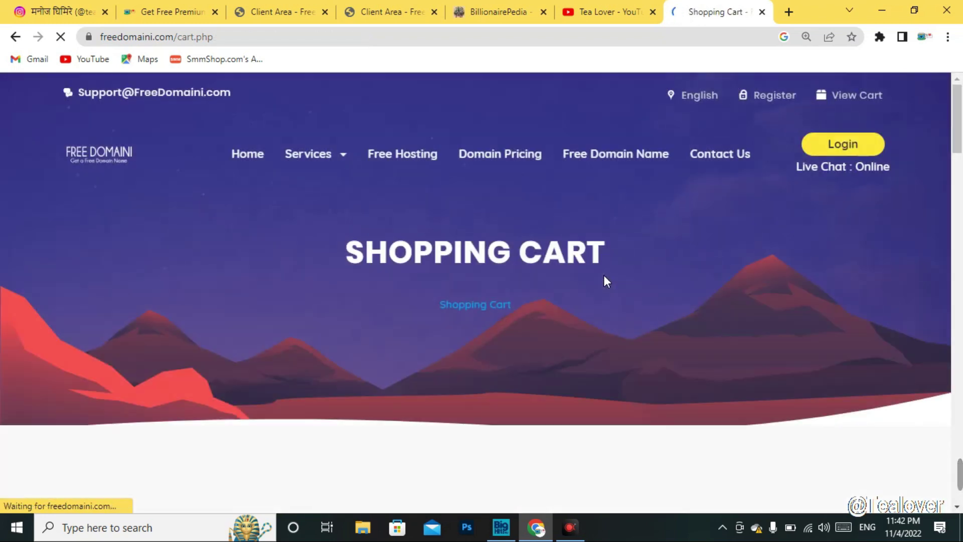
Order Free Cloud Hosting at $0.00 for tealovrofficial.com and continue past its configuration page
scroll(603, 276, "down", 10)
scroll(602, 275, "down", 5)
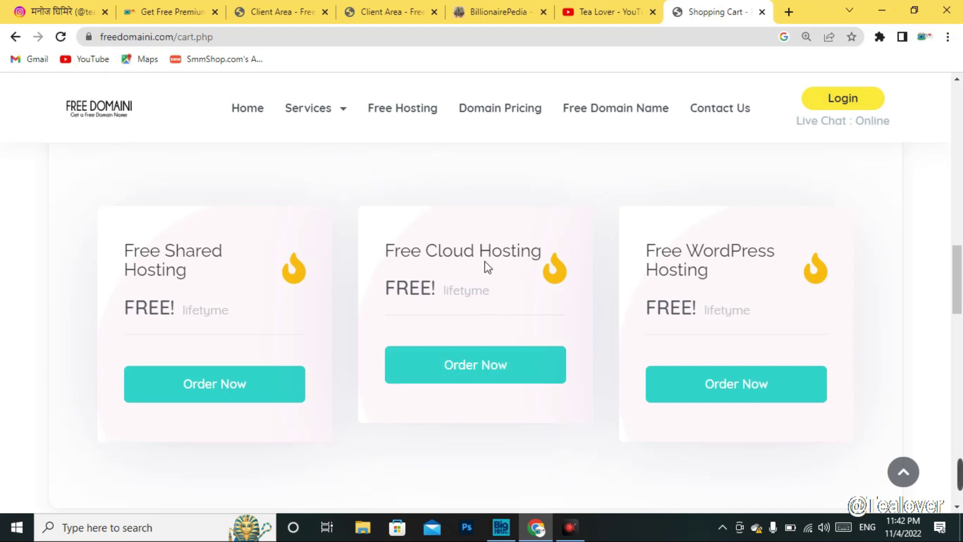
left_click(500, 372)
scroll(498, 345, "down", 10)
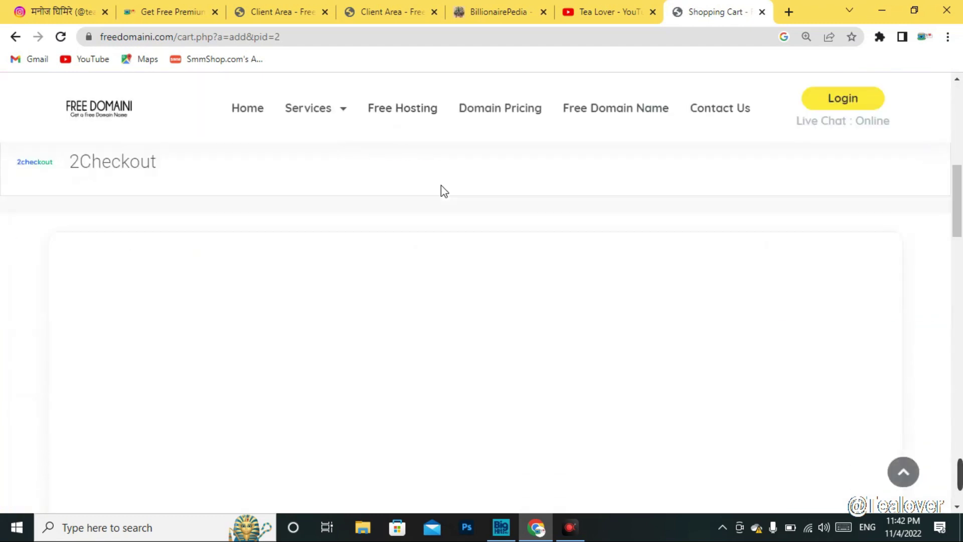
left_click(544, 317)
left_click(526, 302)
left_click(632, 316)
left_click(742, 323)
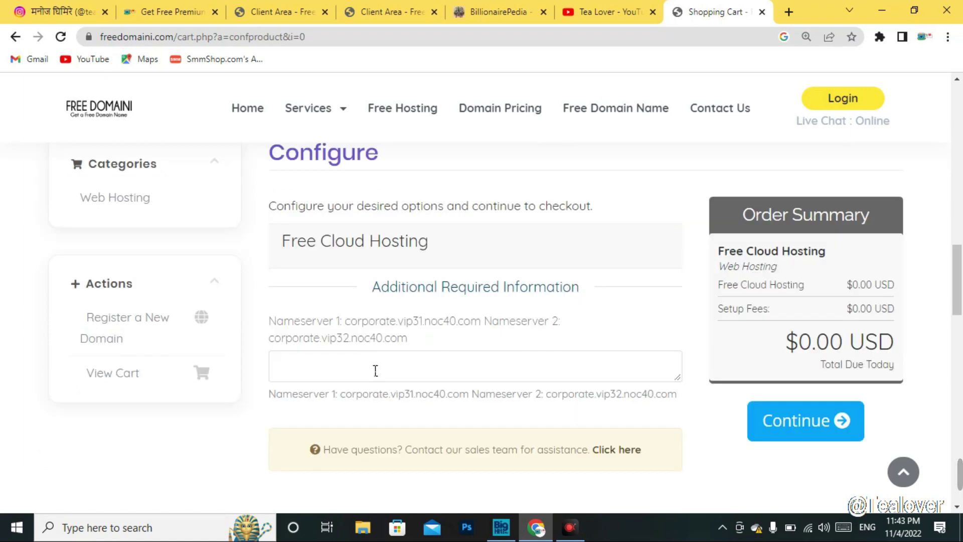
left_click(325, 366)
left_click(806, 440)
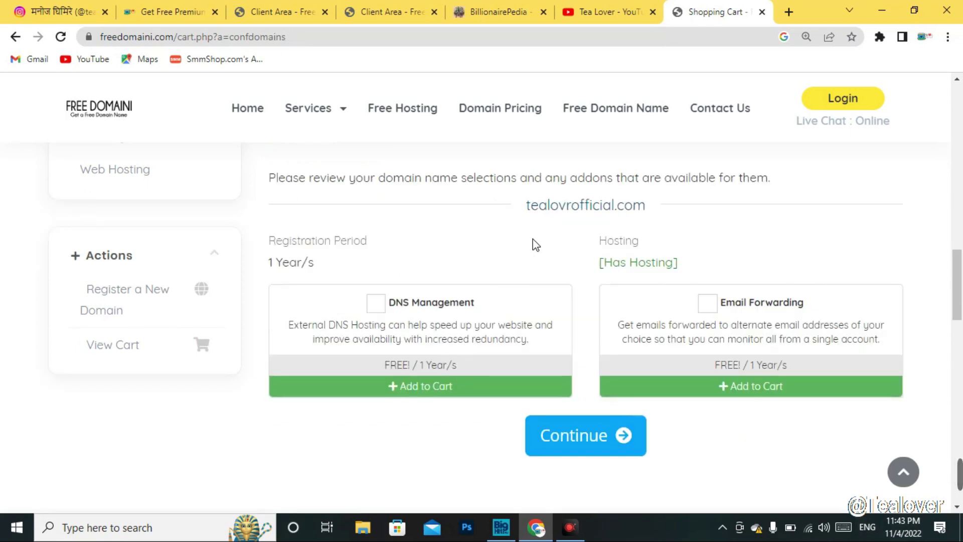
Highlight the tealovrofficial.com domain name and its Has Hosting status
left_click_drag(524, 205, 660, 216)
left_click(682, 230)
left_click_drag(598, 230, 665, 263)
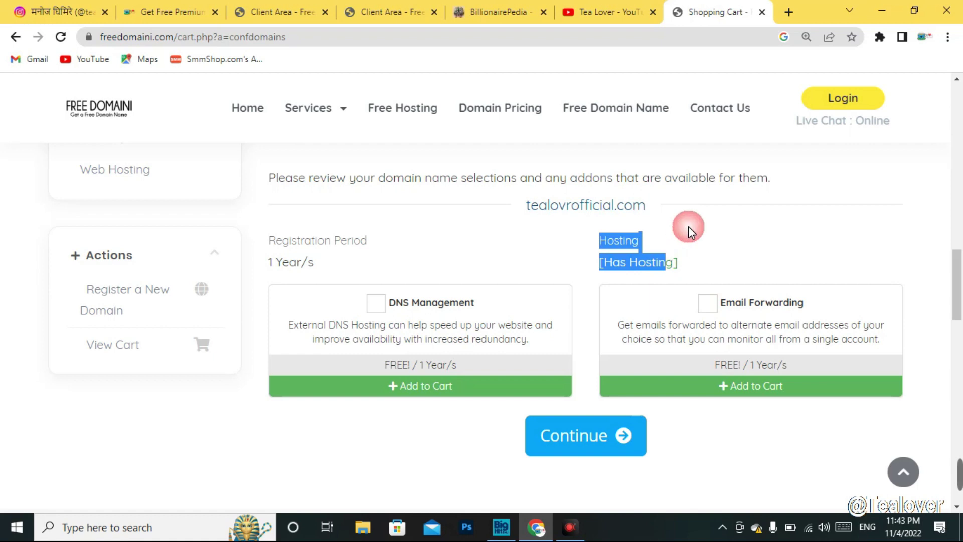
Add the free DNS Management and Email Forwarding add-ons and continue to the cart
left_click(376, 303)
left_click(707, 303)
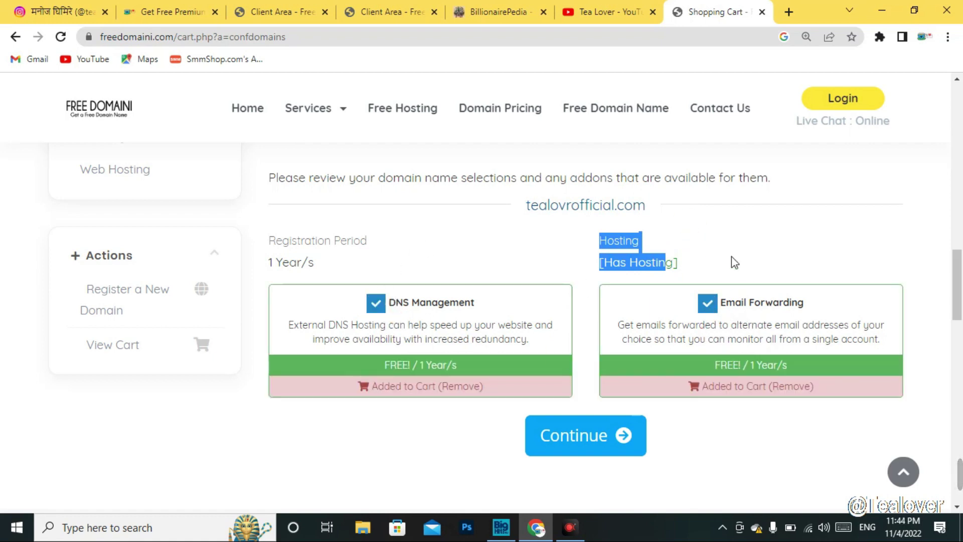
left_click(741, 252)
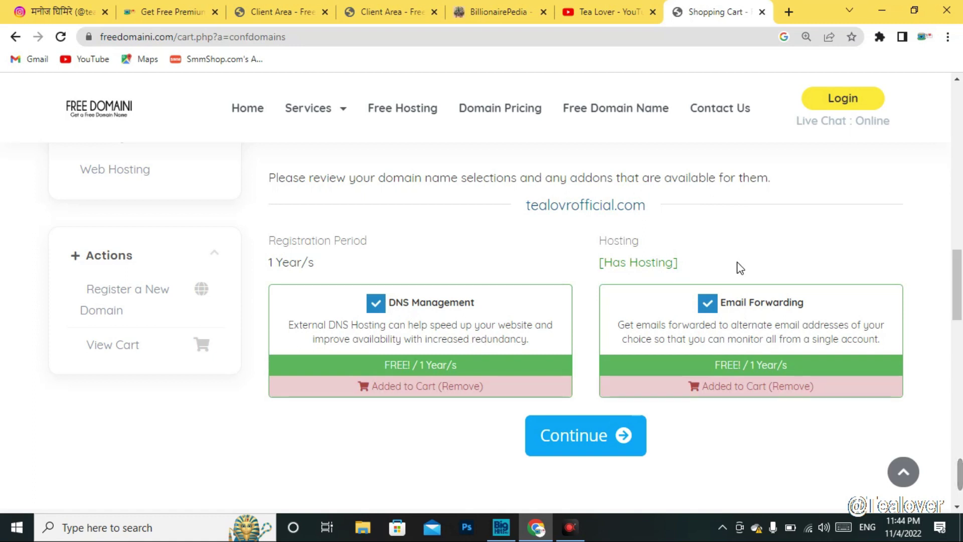
left_click(591, 437)
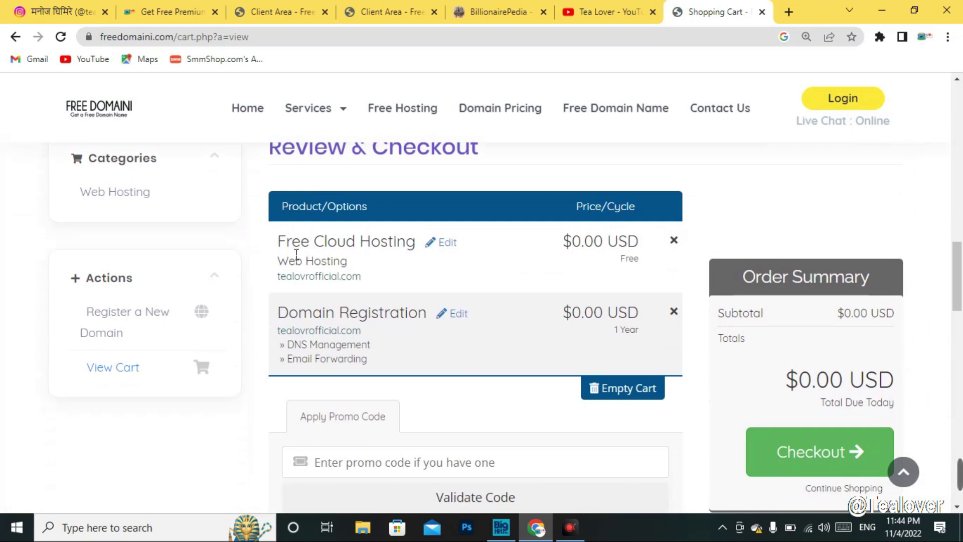
Highlight the Free Cloud Hosting cart item and its $0.00 price
left_click_drag(286, 243, 404, 254)
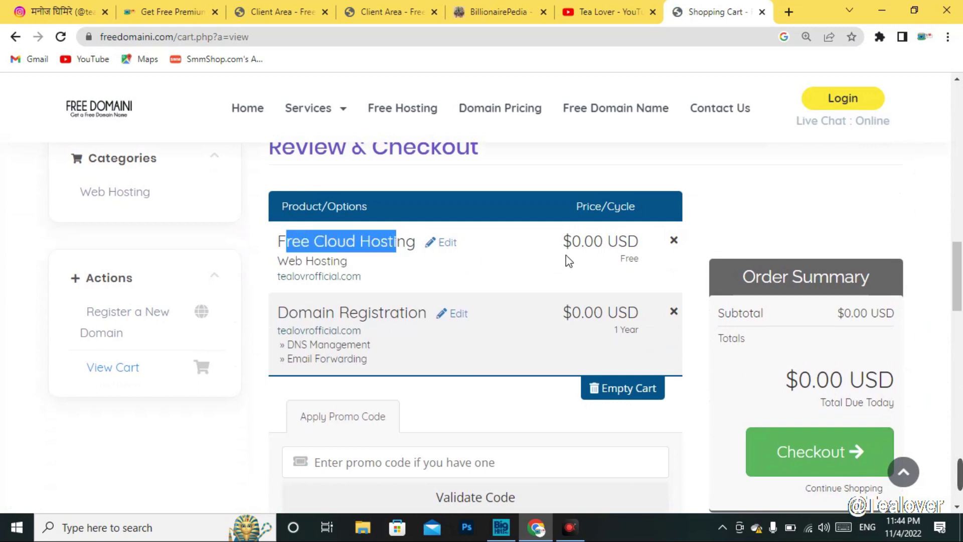
left_click_drag(562, 241, 611, 239)
left_click(490, 295)
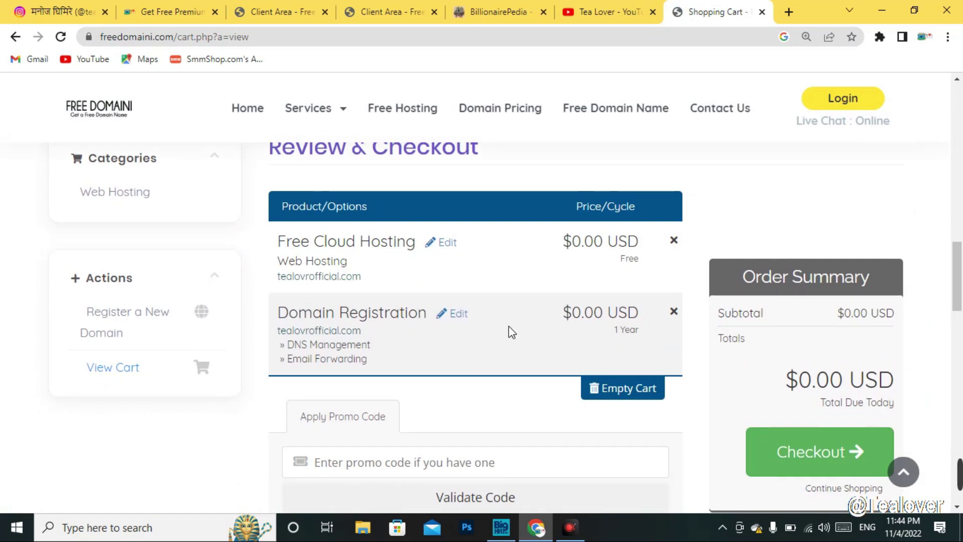
Focus the promo code field, then proceed to checkout
scroll(510, 330, "down", 3)
left_click(364, 306)
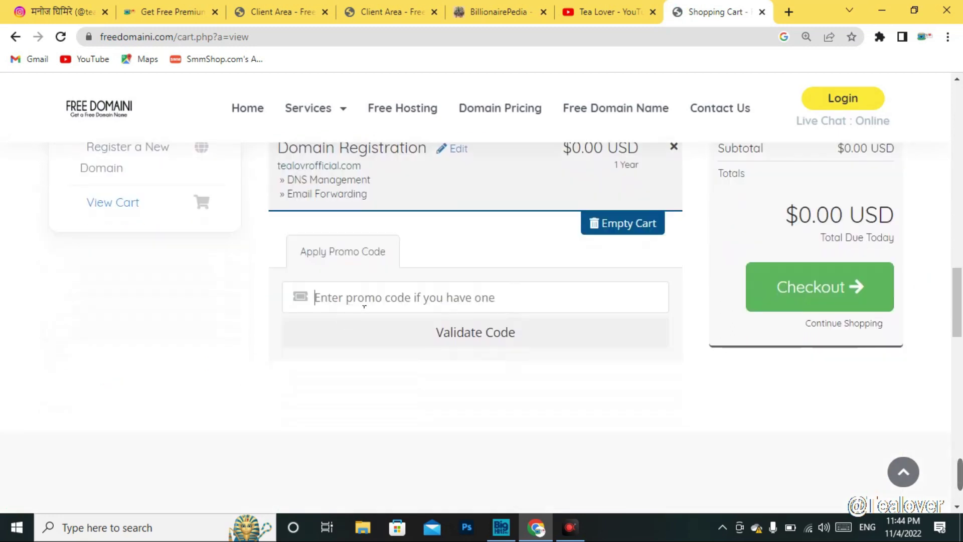
scroll(708, 414, "up", 3)
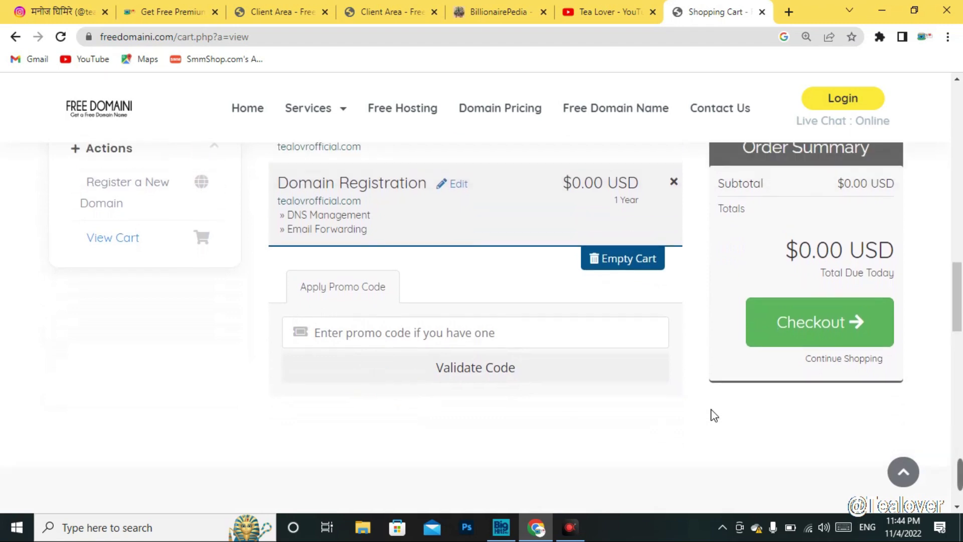
left_click(795, 478)
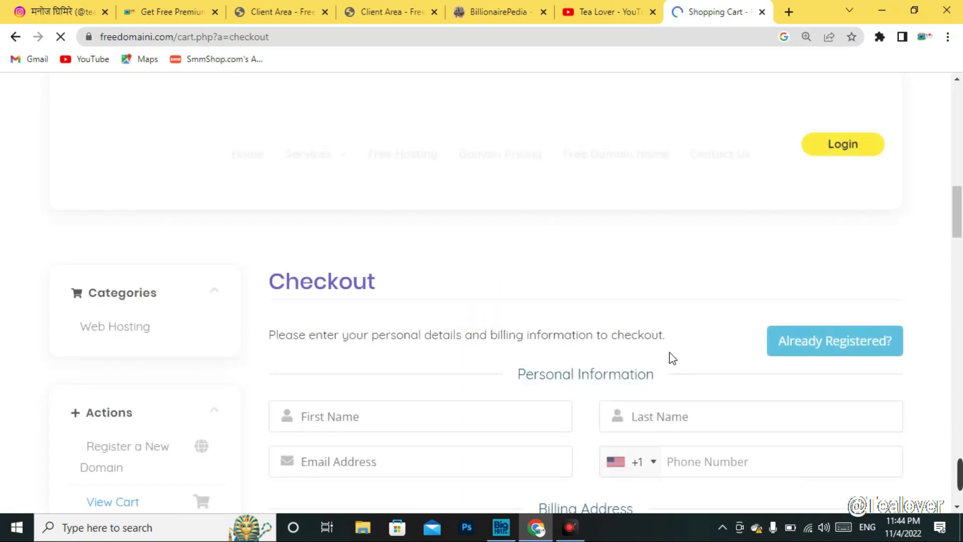
Fill the personal and billing details from the browser's saved autofill entry
scroll(510, 270, "down", 3)
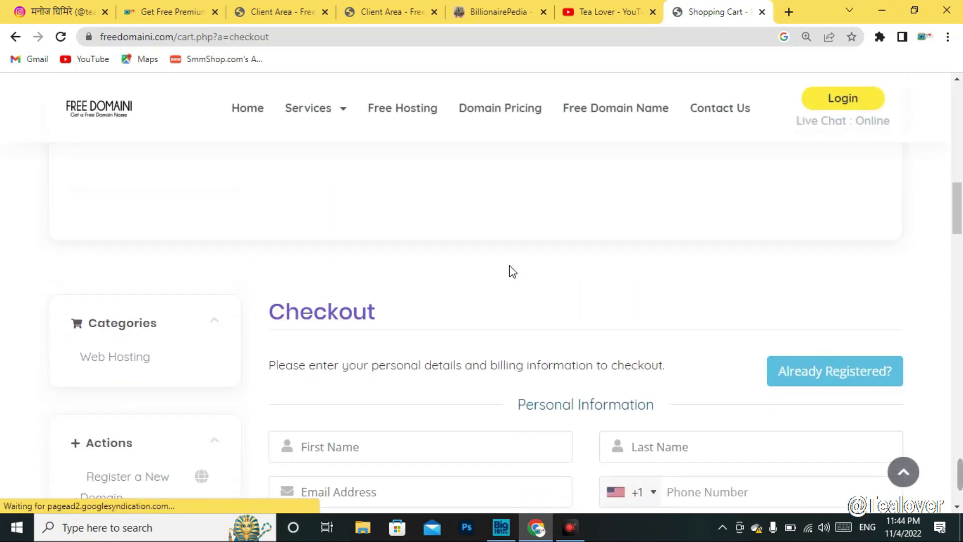
left_click(417, 274)
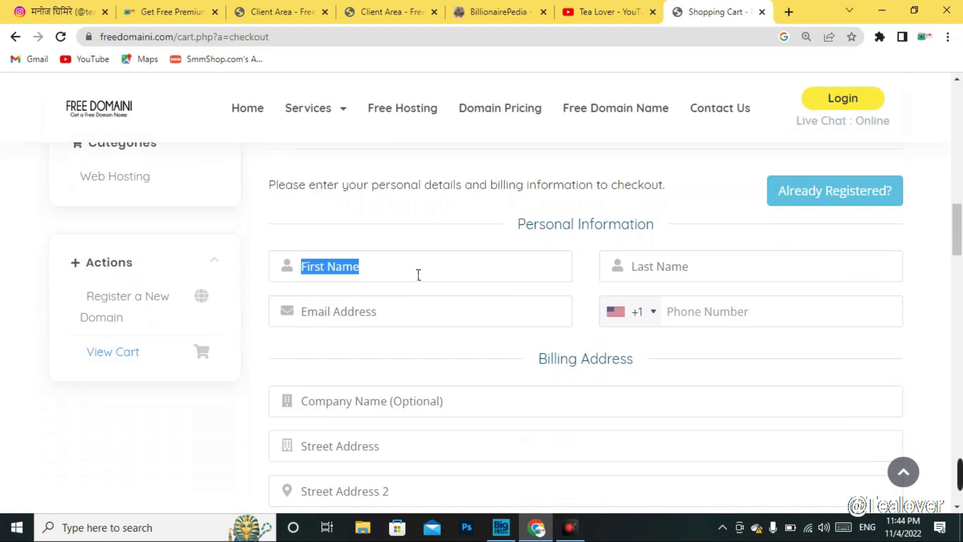
left_click(337, 287)
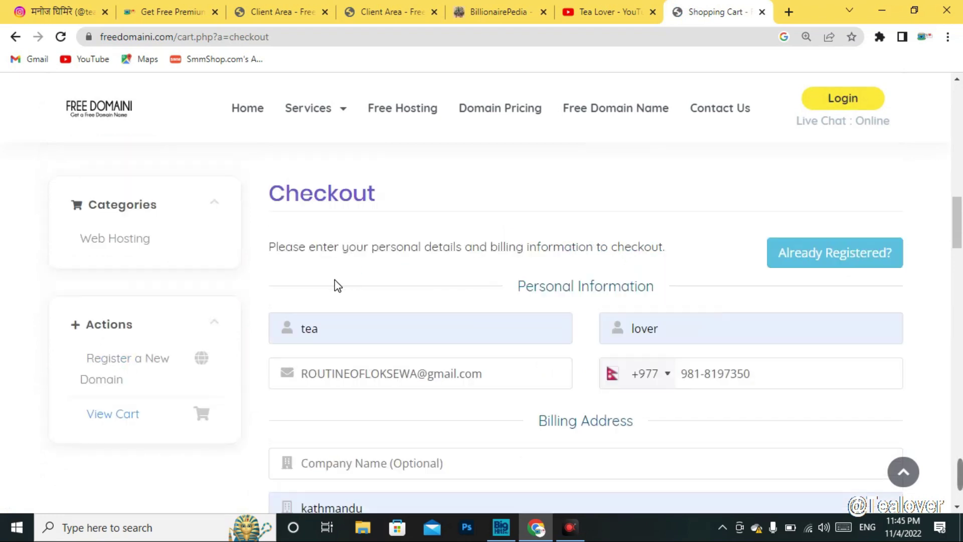
Keep 2CheckOut as the payment method after briefly selecting PayPal
scroll(337, 285, "down", 10)
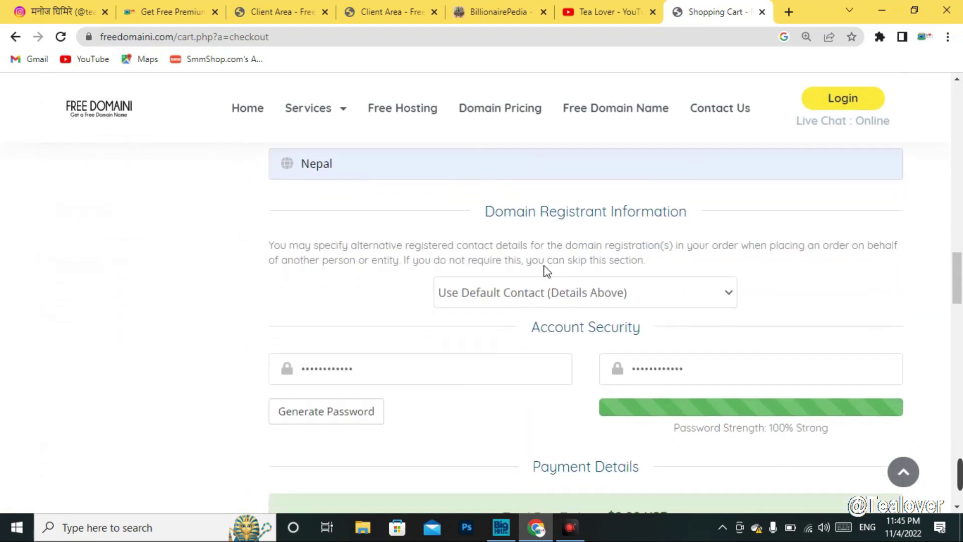
scroll(546, 271, "down", 5)
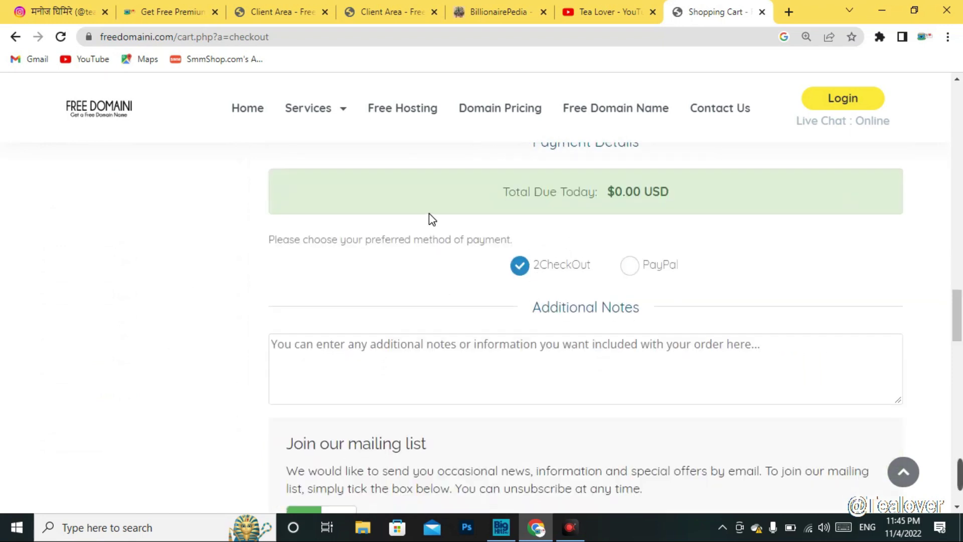
left_click(632, 272)
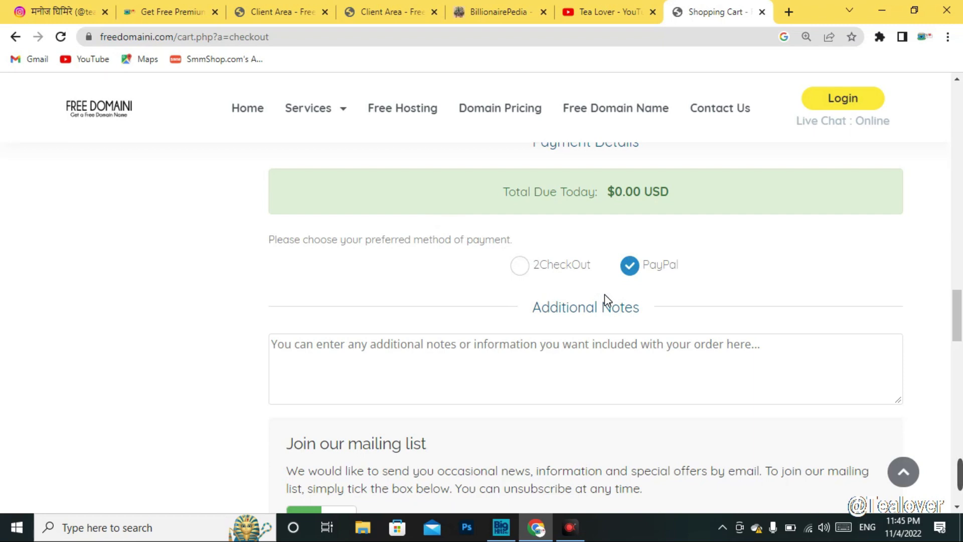
left_click(535, 267)
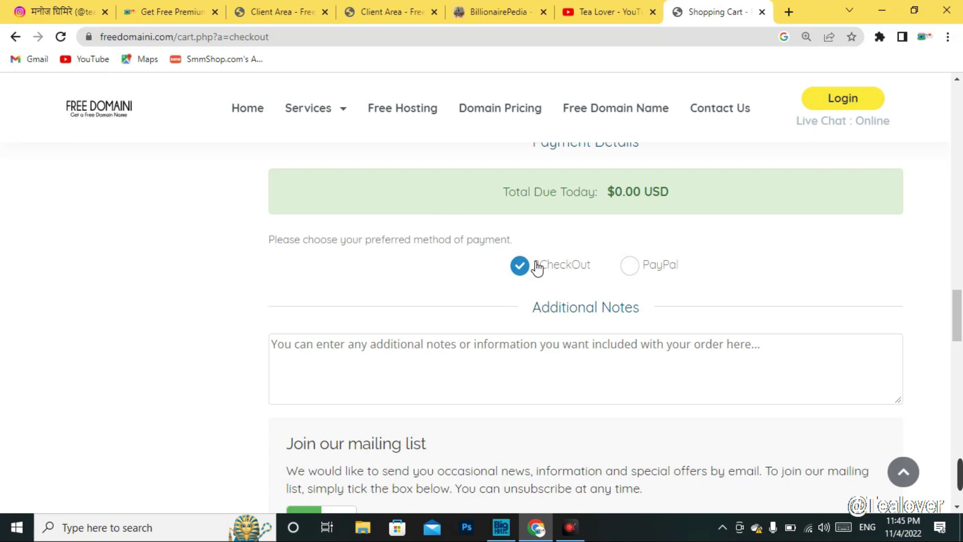
scroll(475, 263, "up", 15)
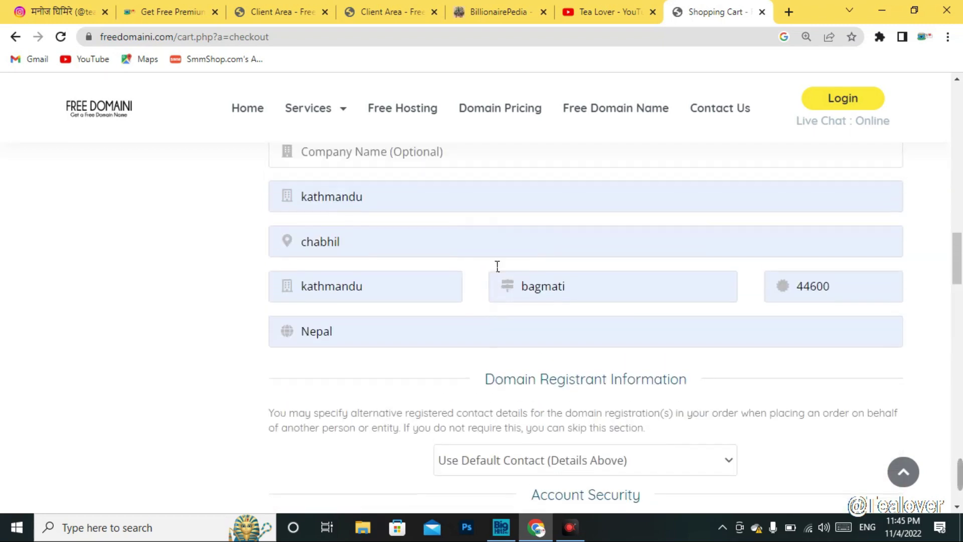
scroll(493, 263, "down", 4)
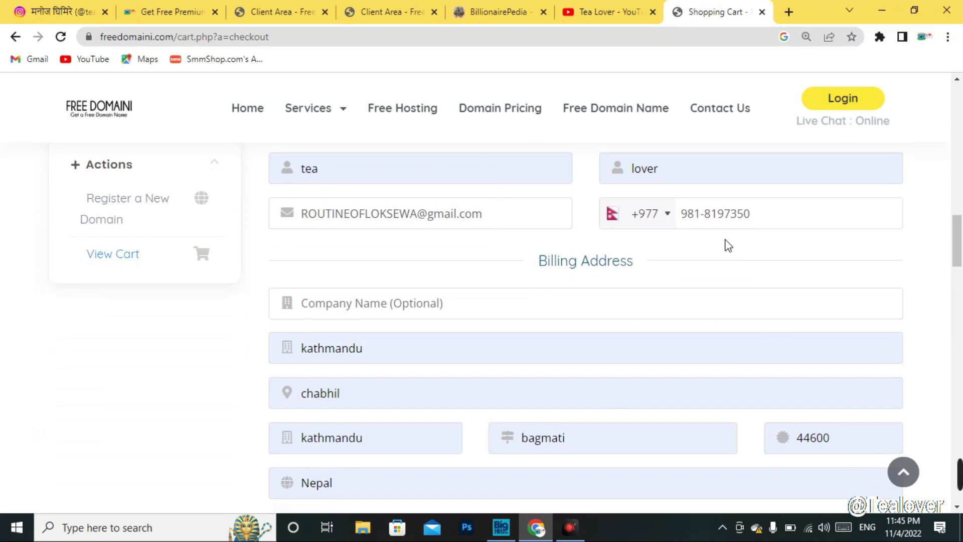
scroll(724, 243, "down", 6)
scroll(651, 275, "down", 8)
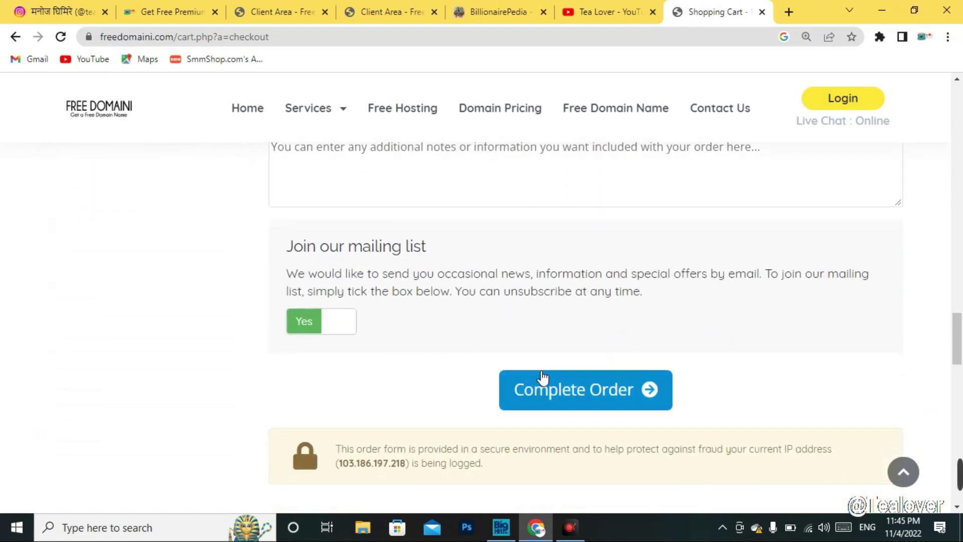
Place the $0.00 order and highlight the 'Please check your email' verification notice
left_click(595, 397)
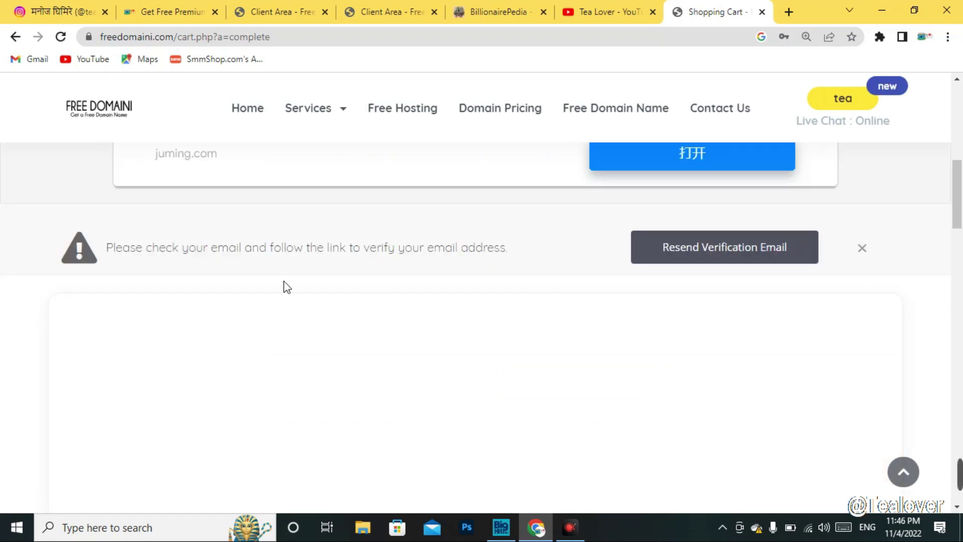
mouse_move(111, 251)
left_mouse_down()
mouse_move(202, 264)
mouse_move(114, 255)
left_mouse_up()
scroll(528, 337, "up", 2)
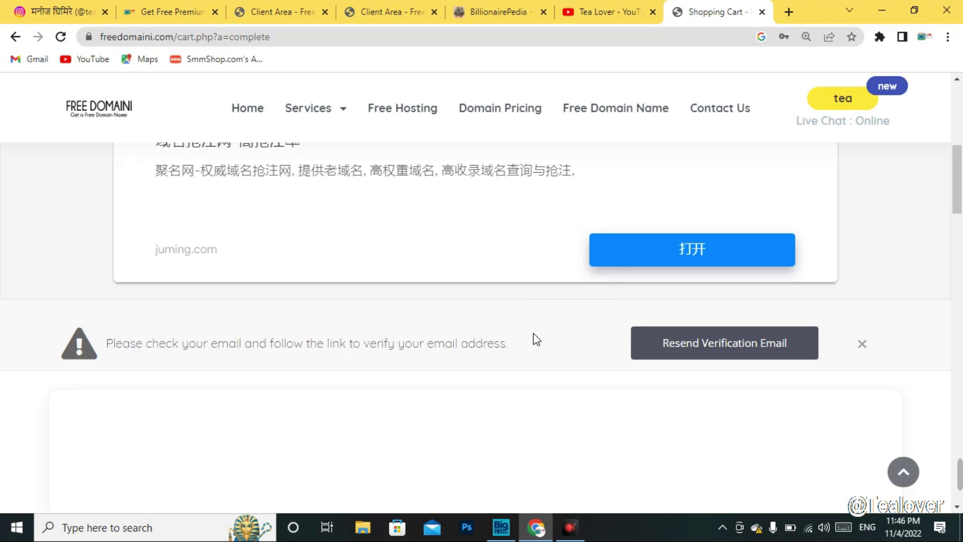